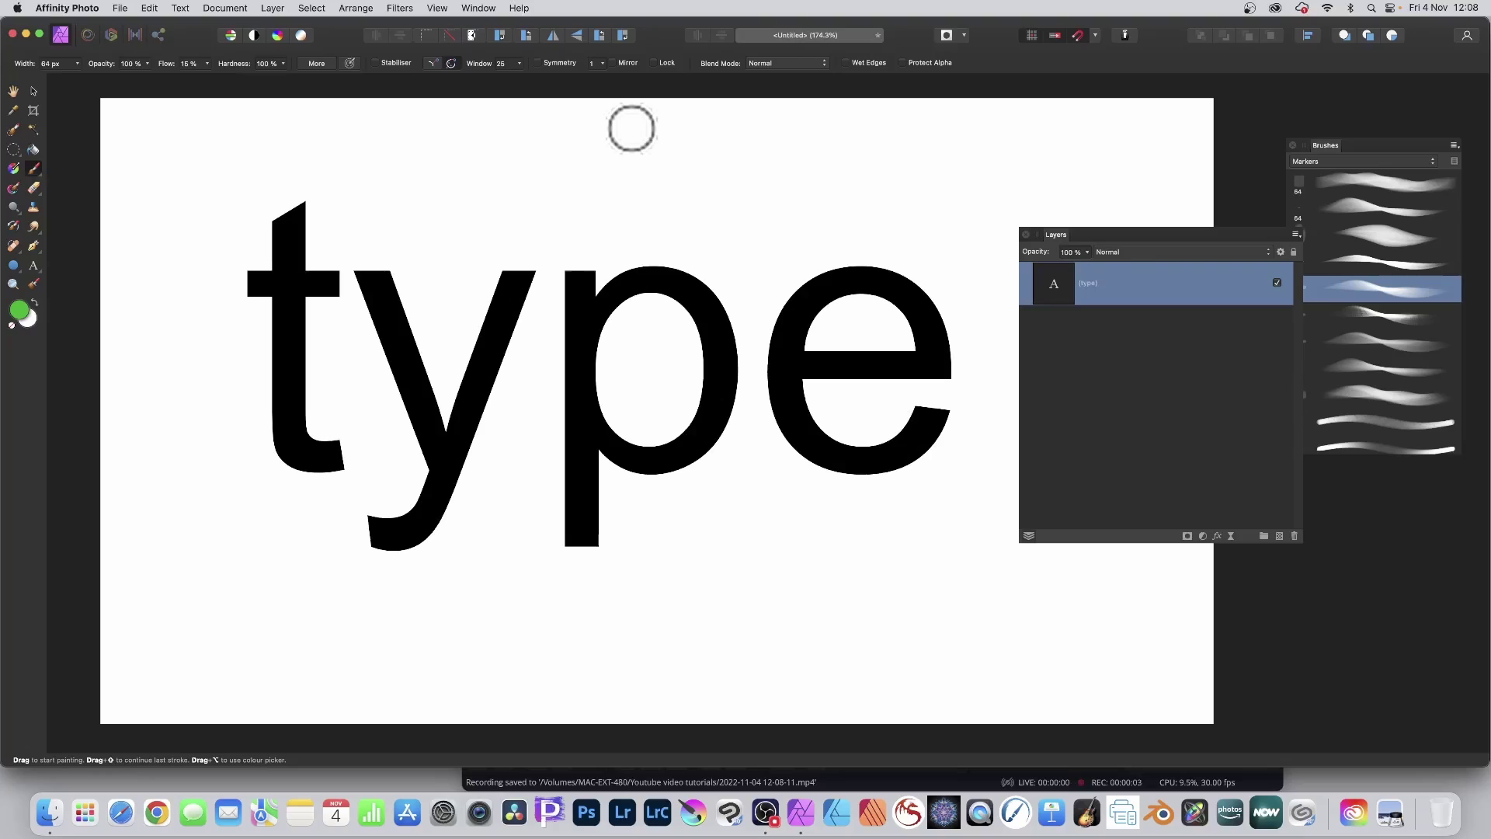
- Open the Assistant Manager from the View menu to see its settings, such as erasing from vector layers
click(436, 8)
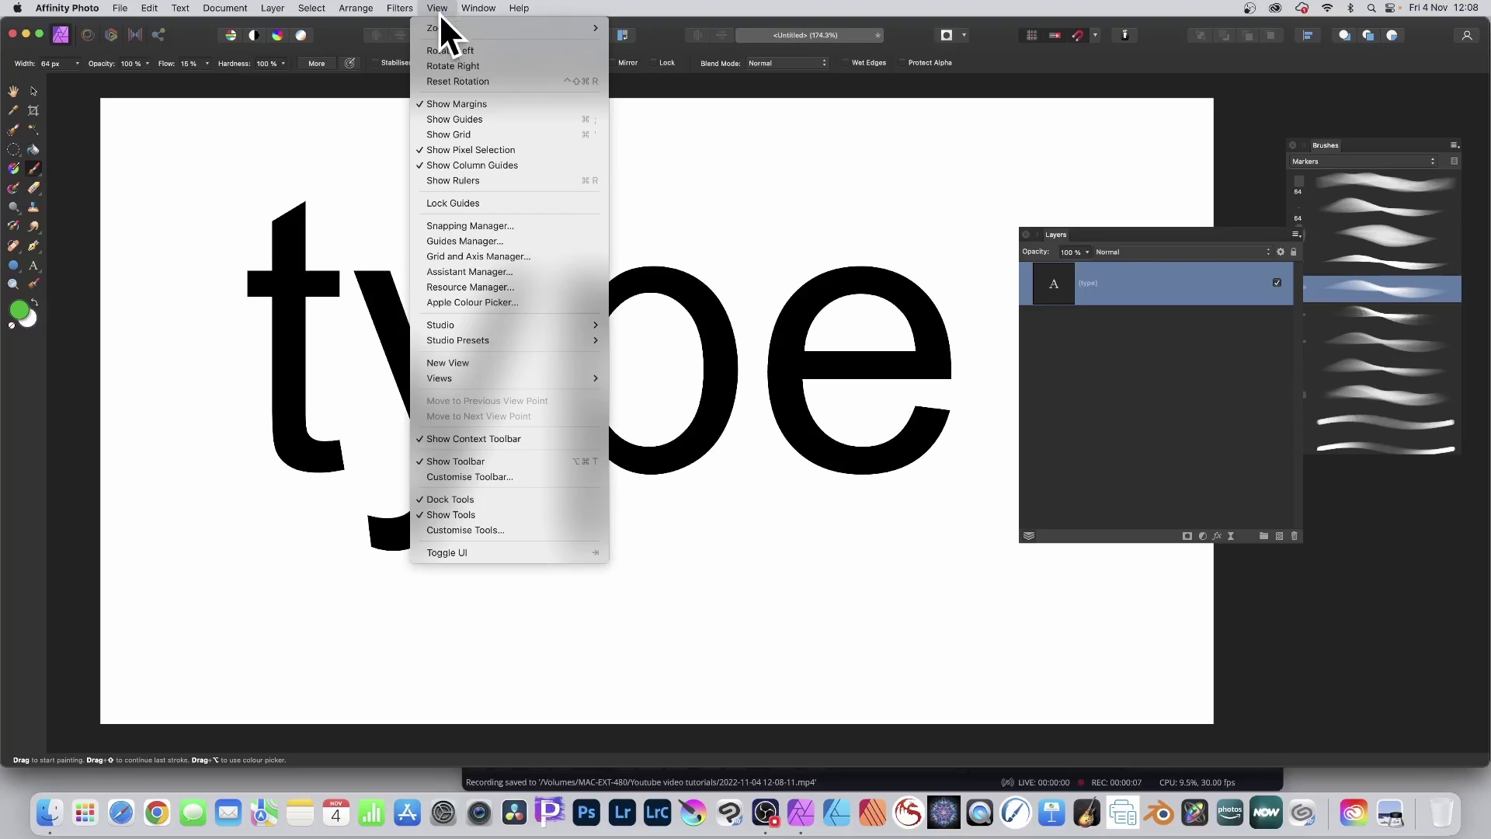
click(468, 270)
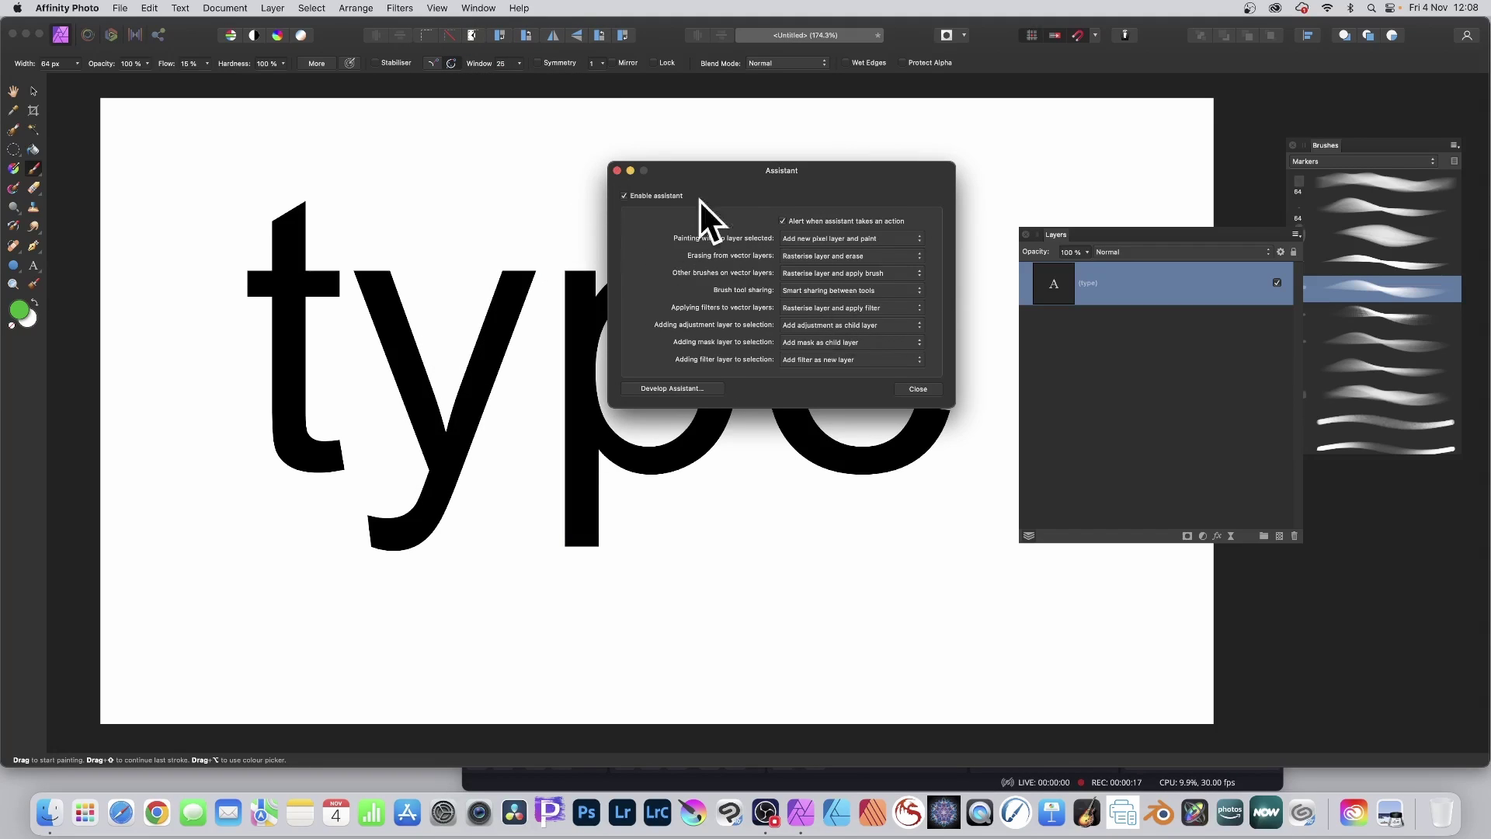
- Close the Assistant and paint a green marker stroke across the 'e' using the Paint Brush's Markers brush
click(925, 388)
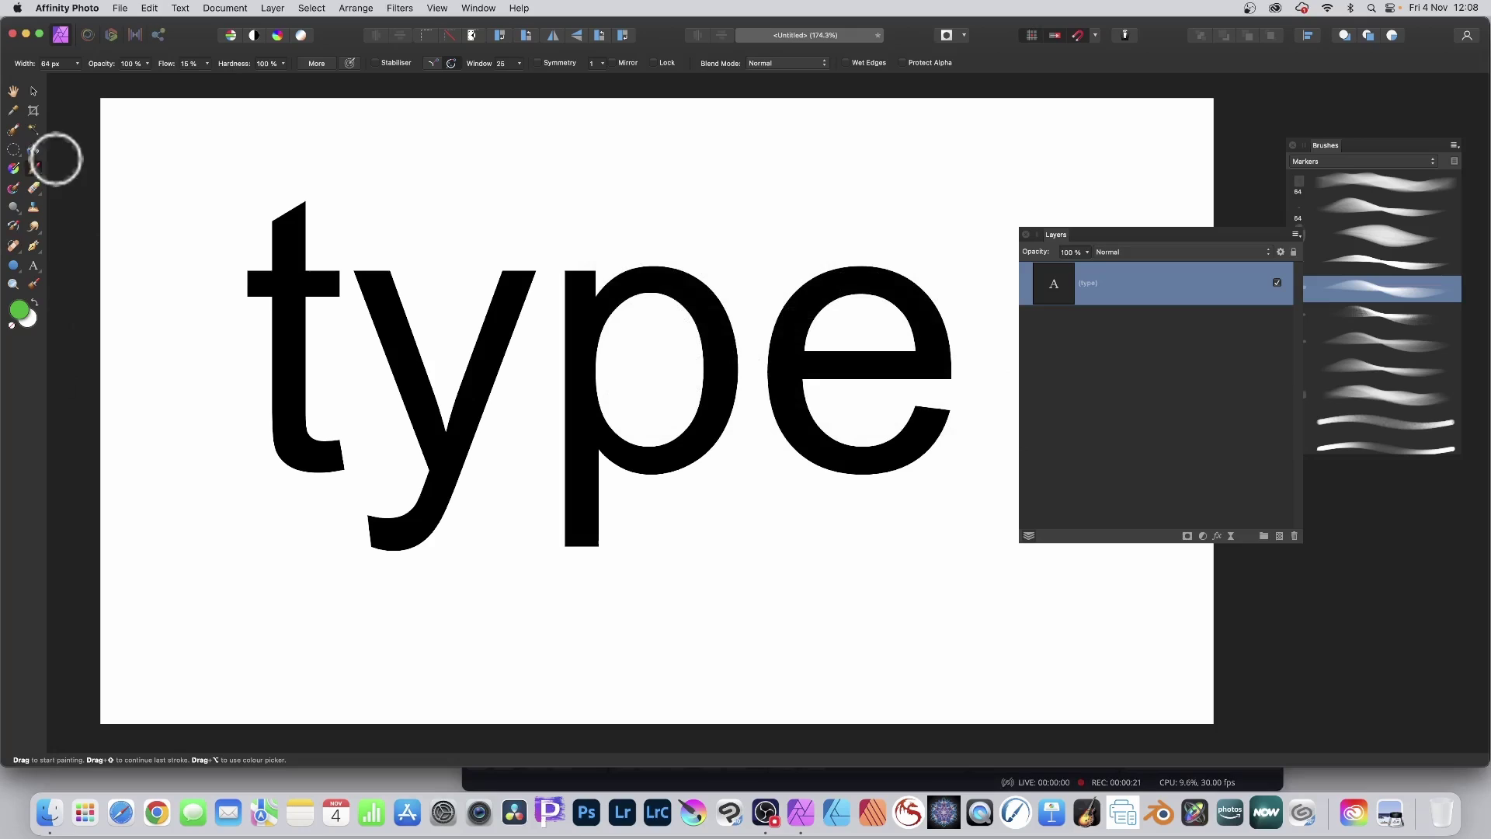
click(36, 169)
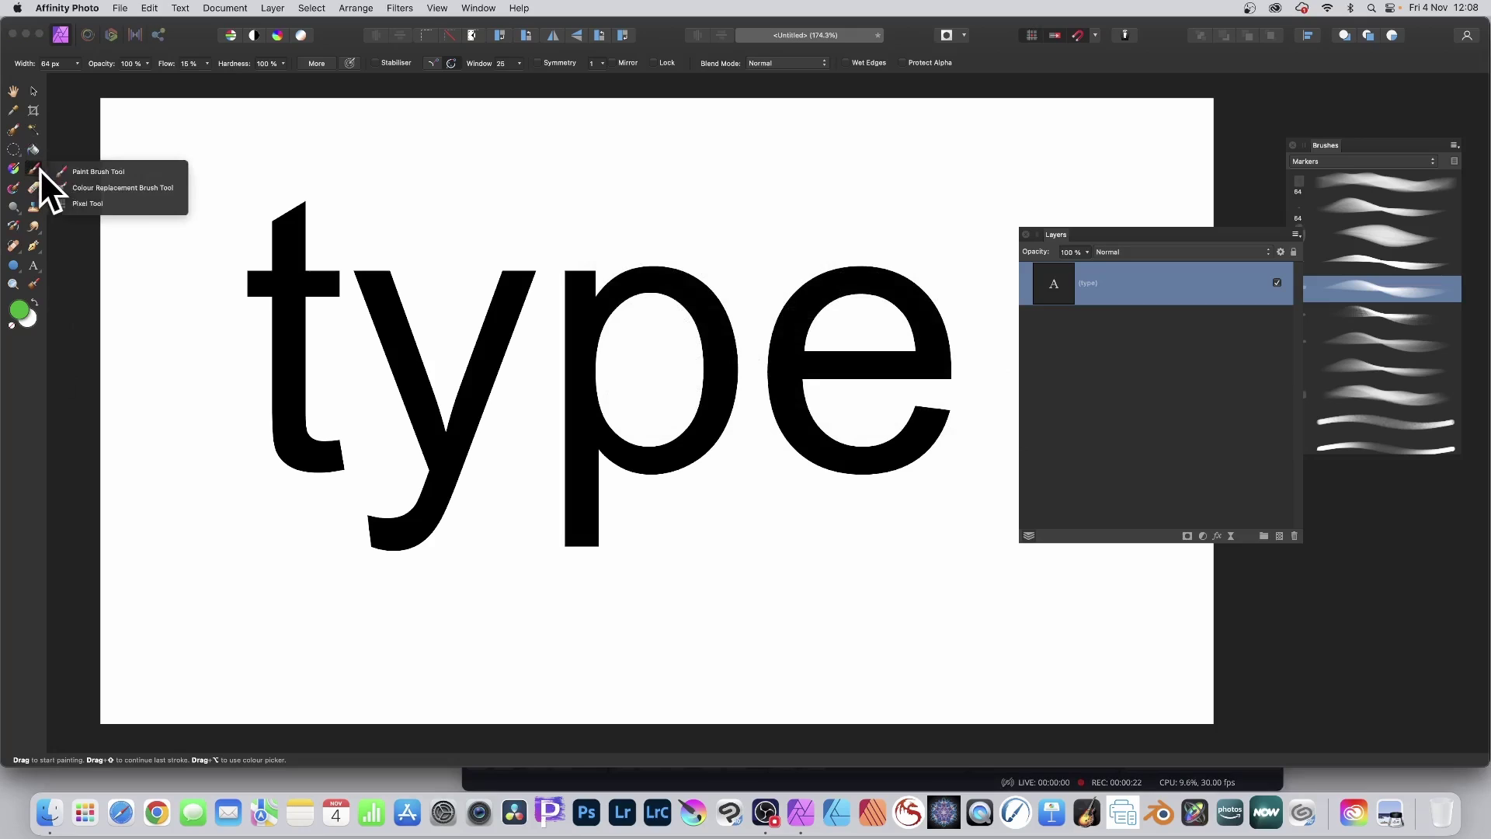
click(126, 174)
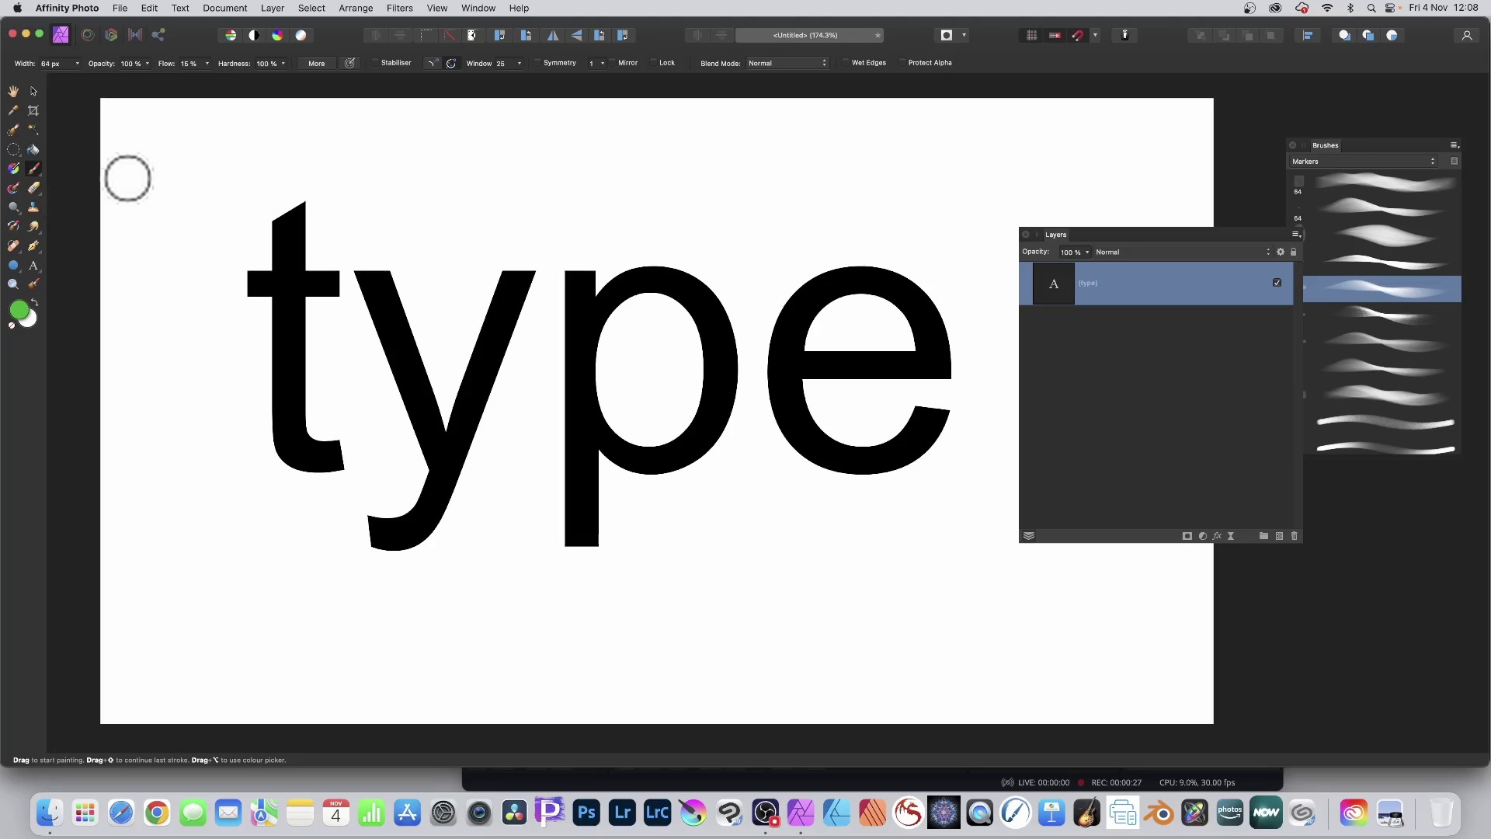
click(1322, 142)
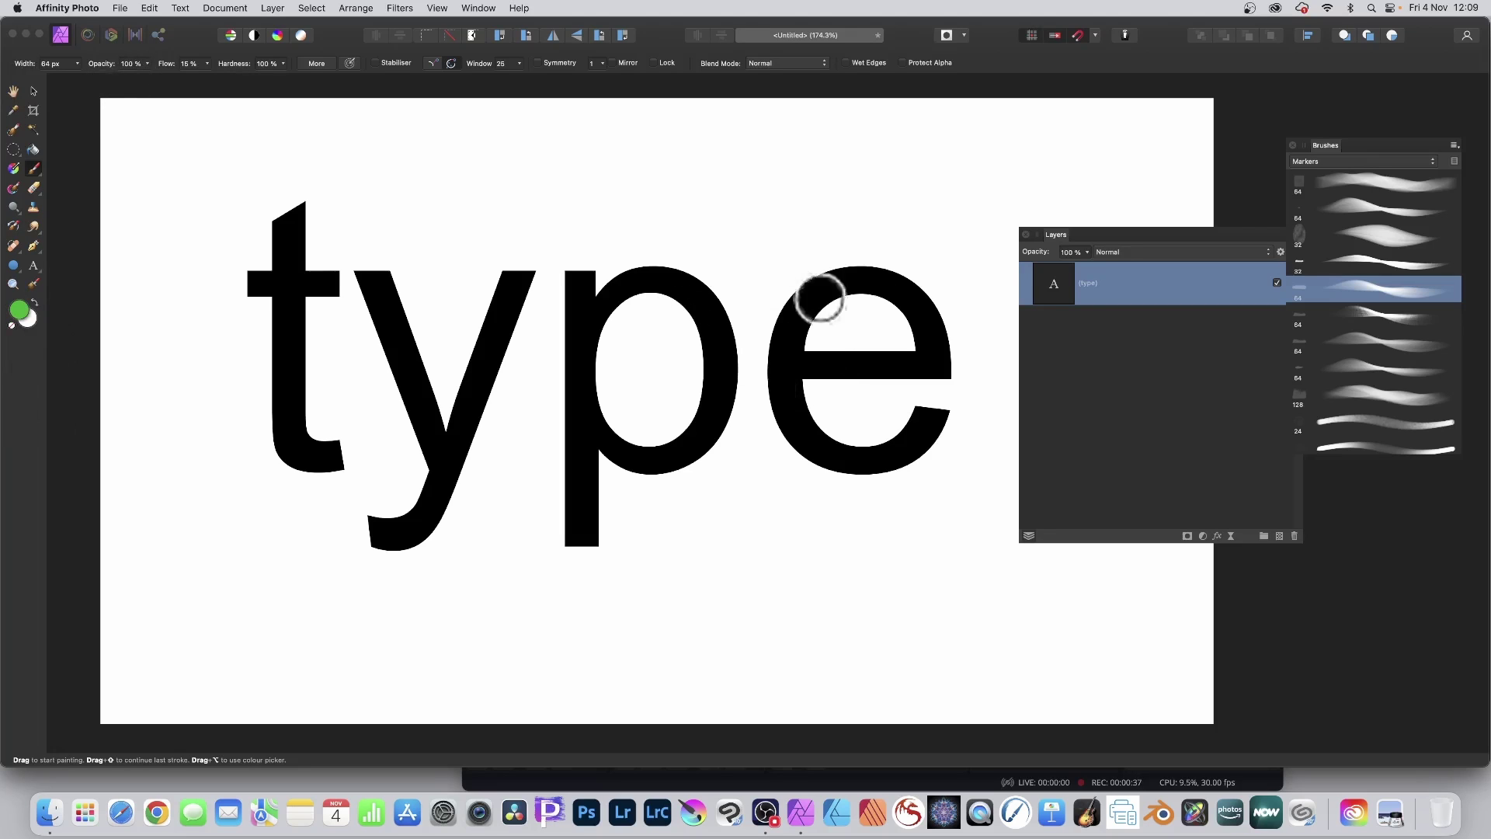
mouse_move(845, 249)
mouse_down()
mouse_move(849, 287)
mouse_move(1006, 431)
mouse_move(714, 258)
mouse_move(1000, 489)
mouse_move(561, 271)
mouse_move(596, 297)
mouse_move(482, 252)
mouse_move(376, 273)
mouse_move(644, 546)
mouse_move(505, 486)
mouse_move(221, 318)
mouse_move(541, 571)
mouse_move(639, 586)
mouse_up()
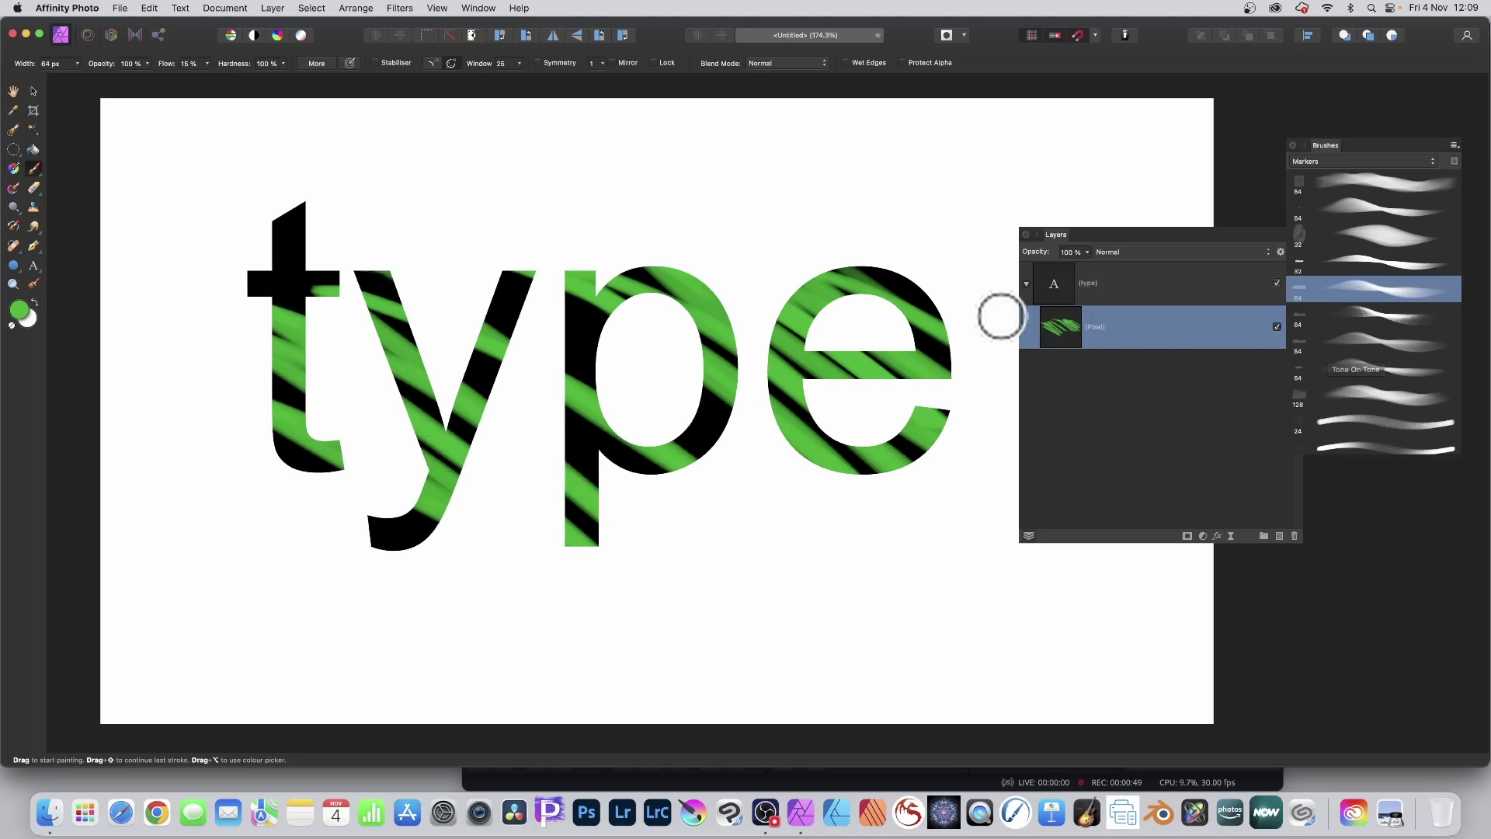
- Change the paint colour to magenta B60143 and paint a magenta stroke down the 'e'
double_click(20, 309)
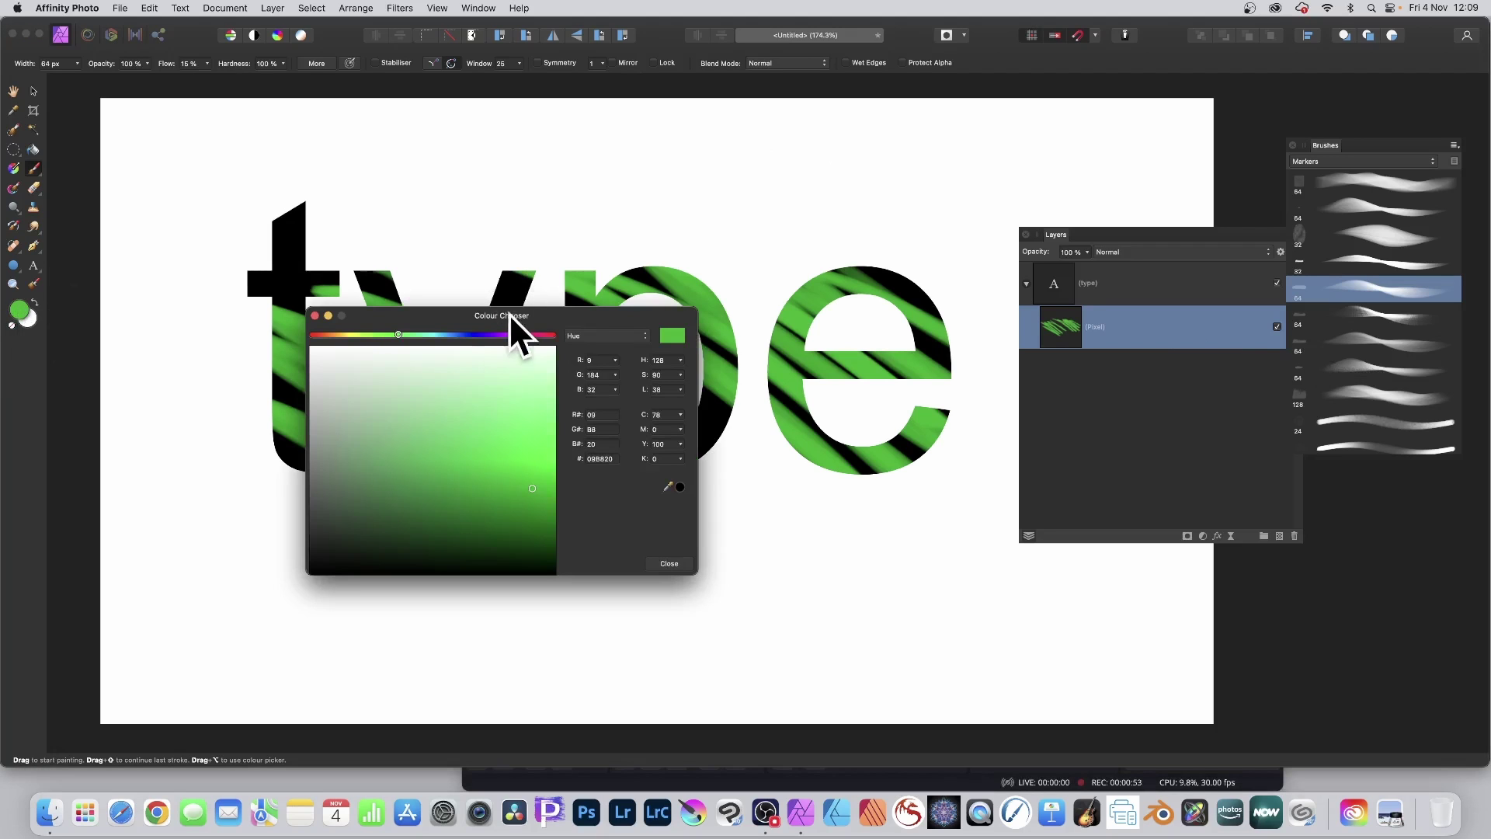
drag(530, 334, 539, 334)
click(553, 491)
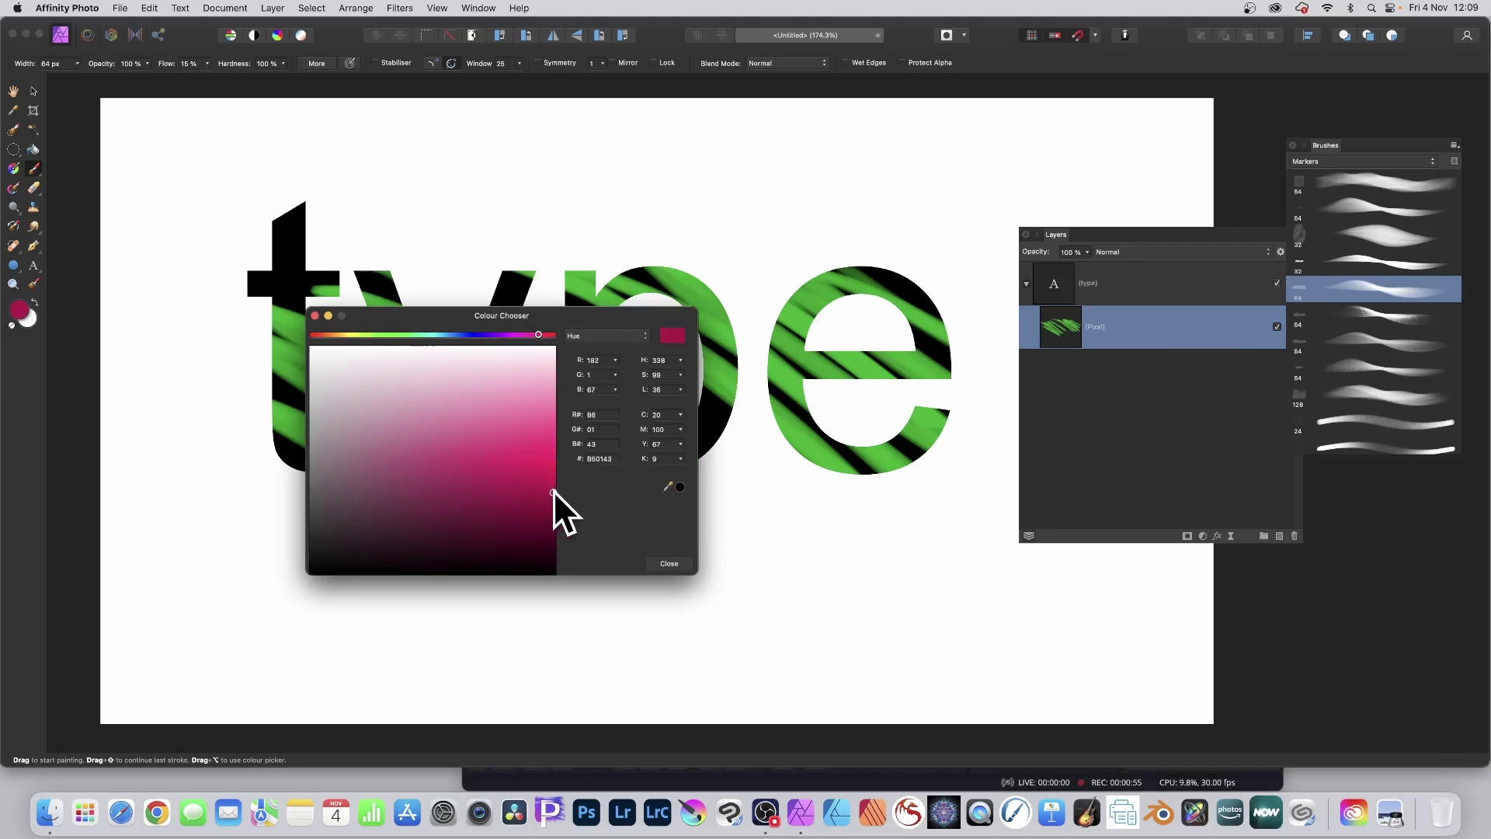
click(661, 562)
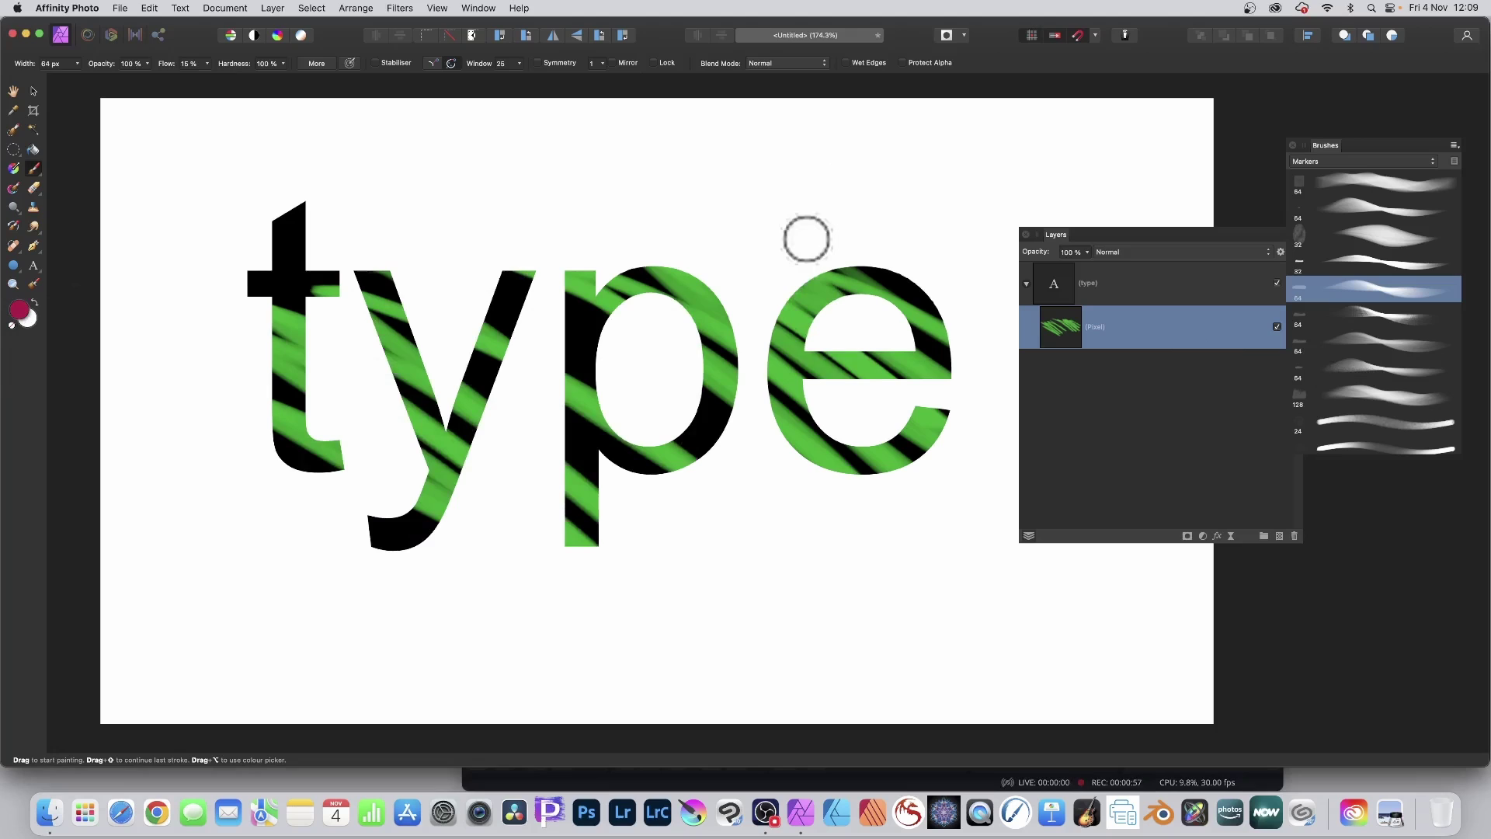
mouse_move(804, 241)
mouse_down()
mouse_move(843, 556)
mouse_move(758, 240)
mouse_move(885, 256)
mouse_move(935, 422)
mouse_move(698, 446)
mouse_move(729, 513)
mouse_up()
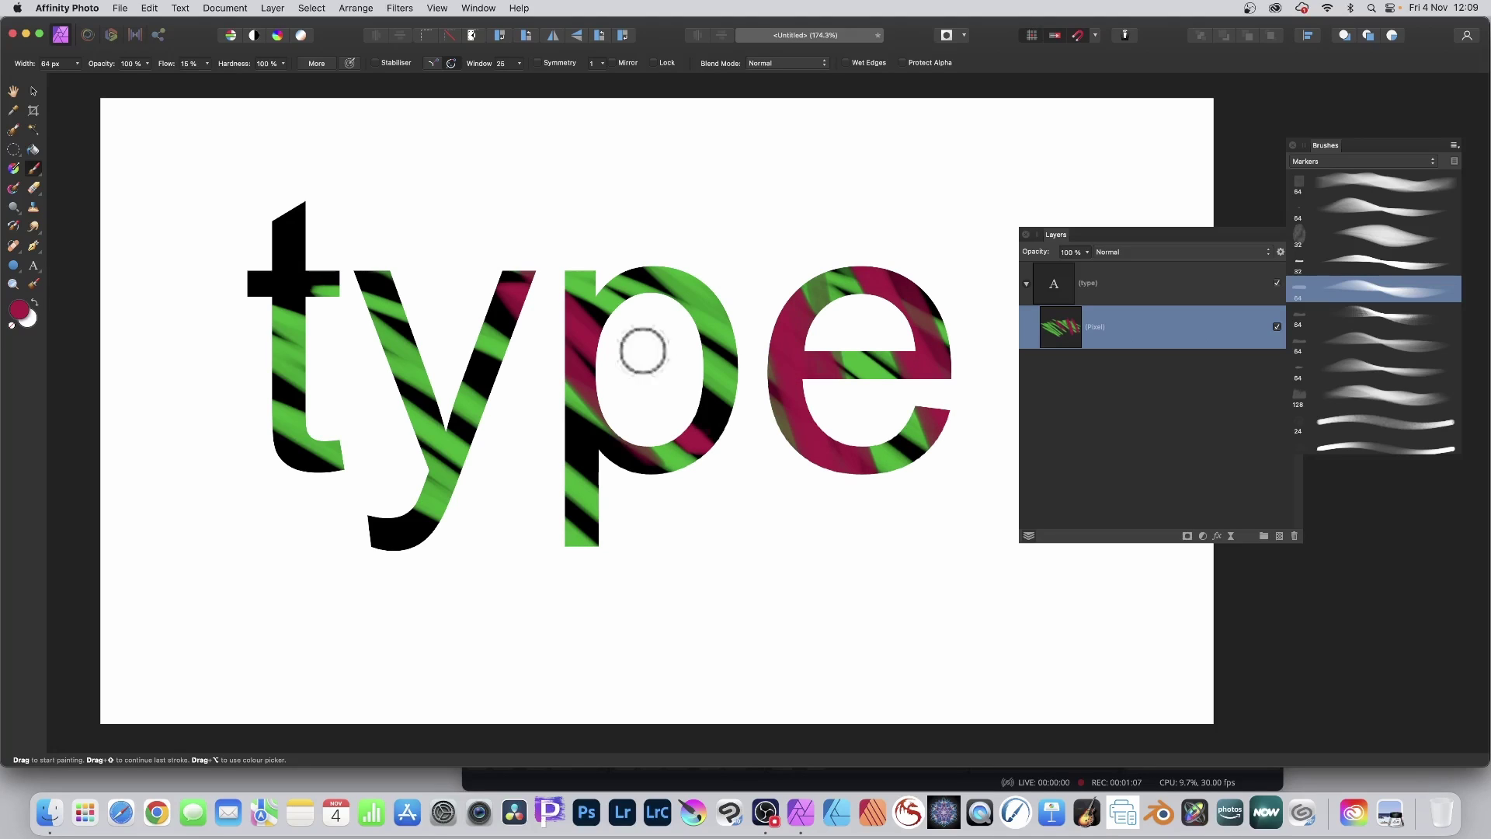
- Soften the green and magenta strokes with a Gaussian Blur of about 44 px
click(401, 8)
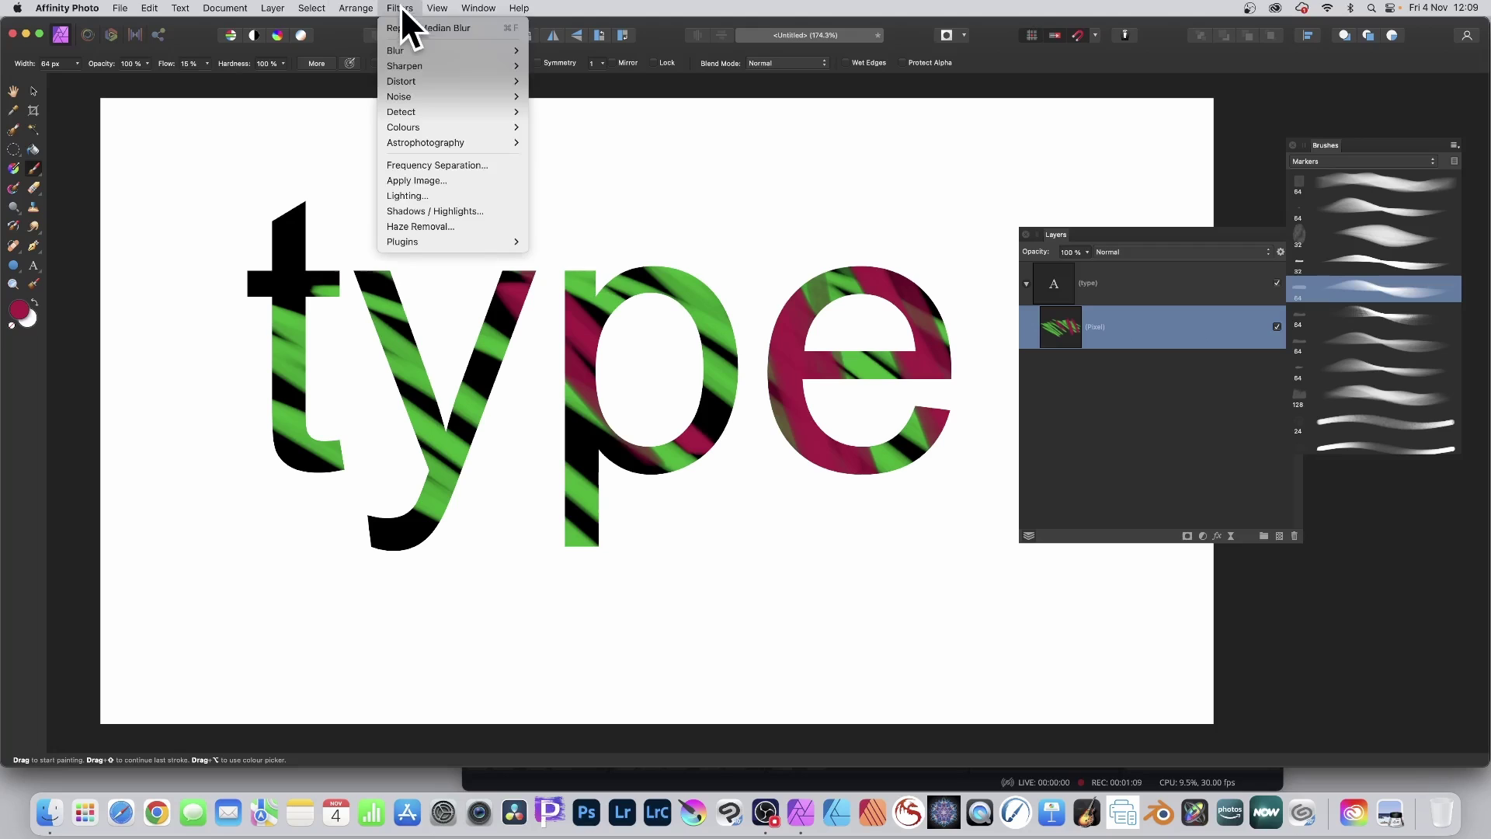
mouse_move(408, 50)
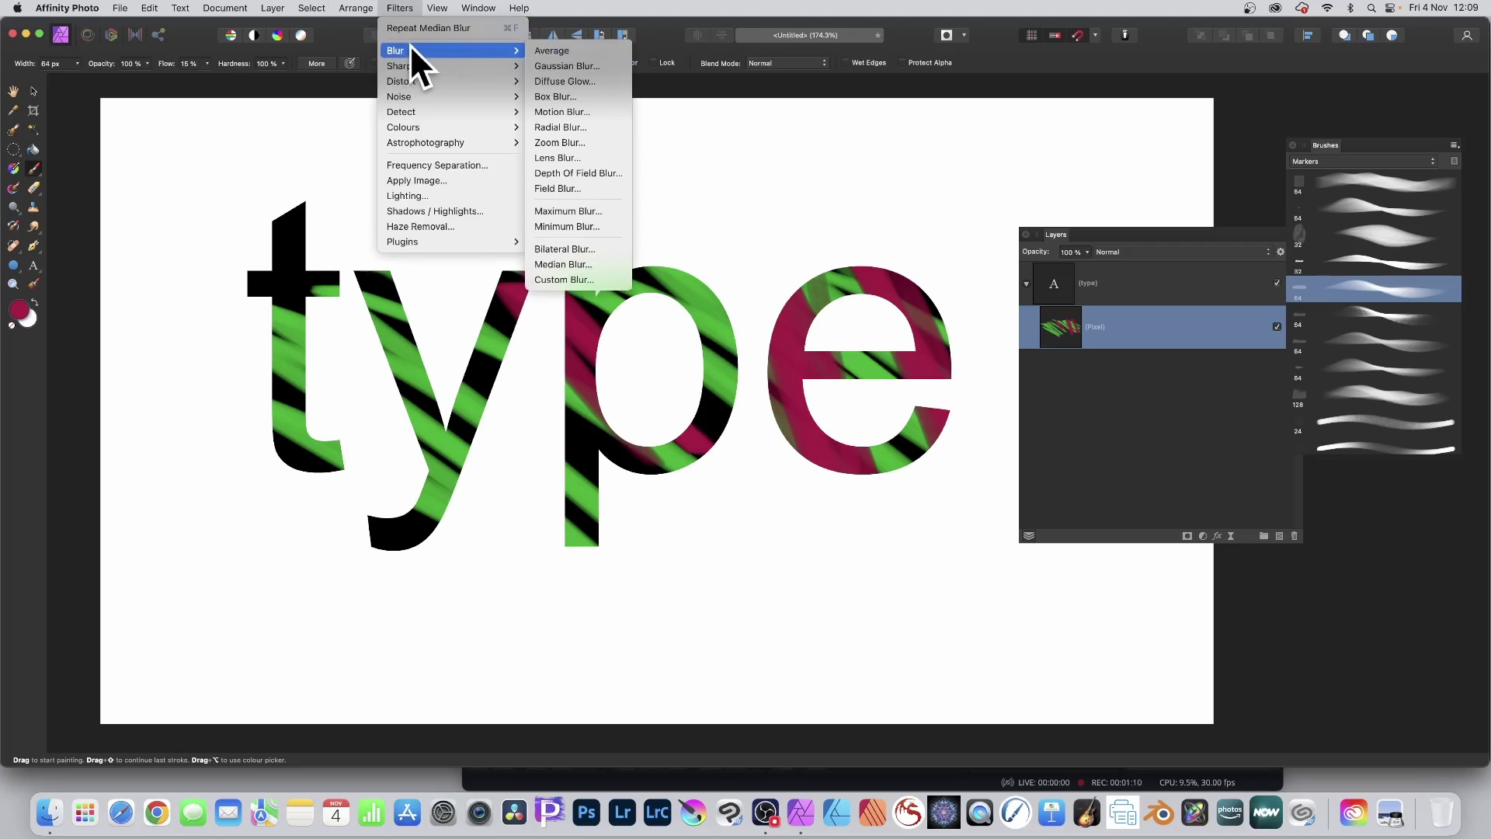
click(574, 66)
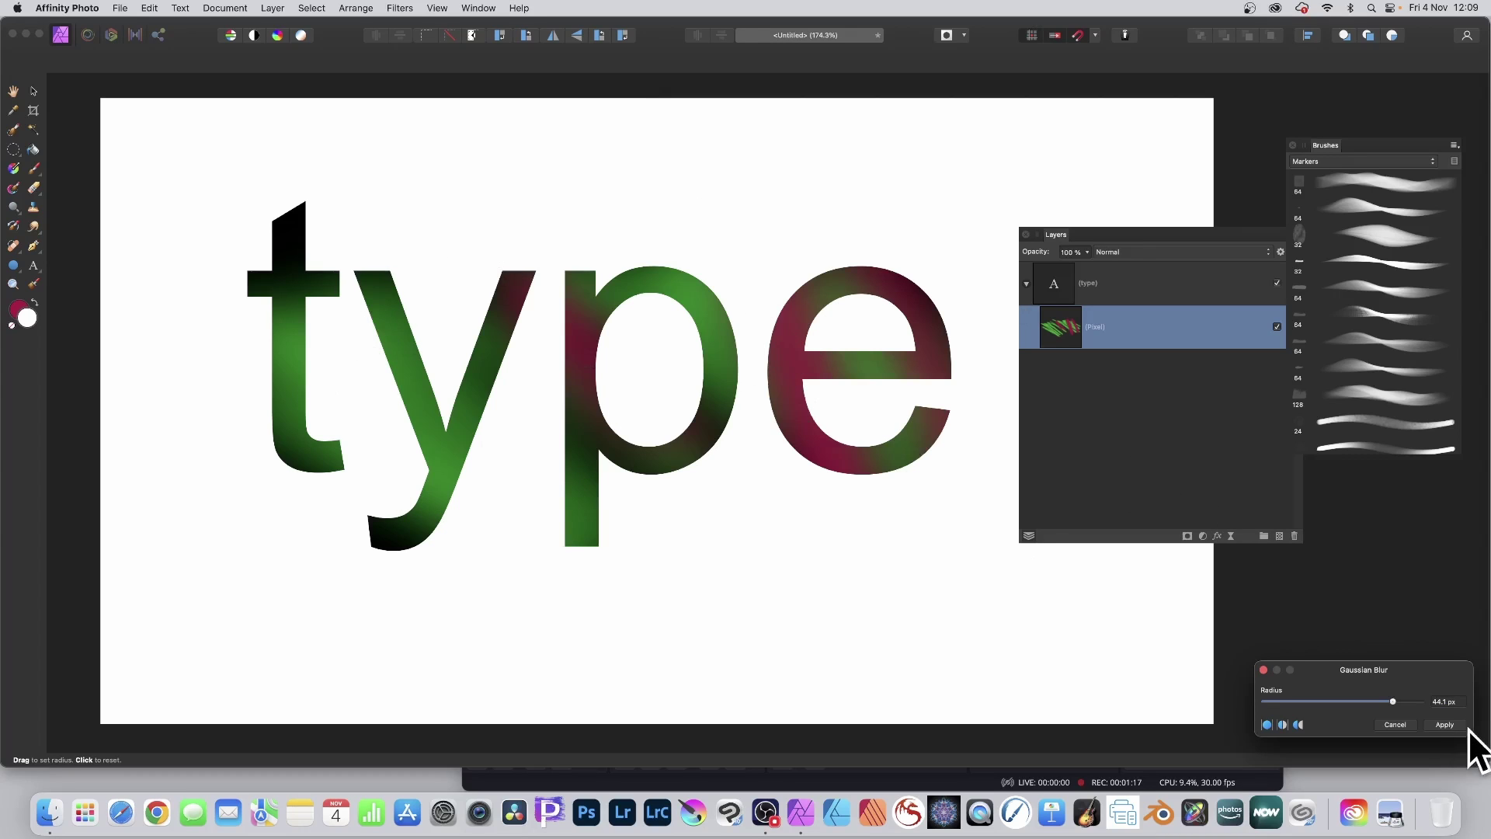
click(1444, 725)
- Paint fresh magenta diagonal stripes across the p, e, t and y
key(b)
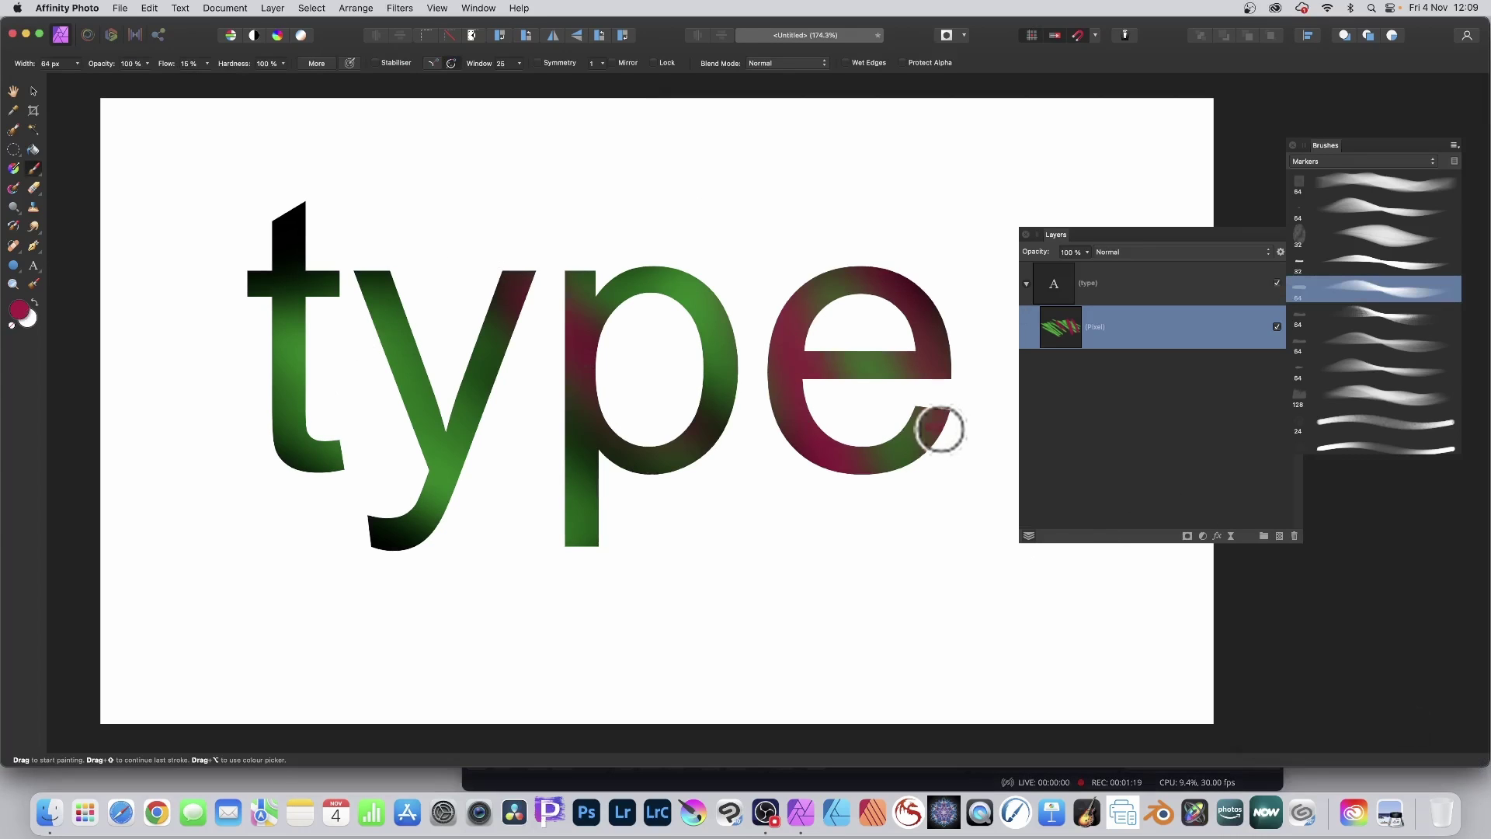
mouse_move(919, 389)
mouse_down()
mouse_move(566, 246)
mouse_move(522, 259)
mouse_up()
drag(384, 264, 629, 559)
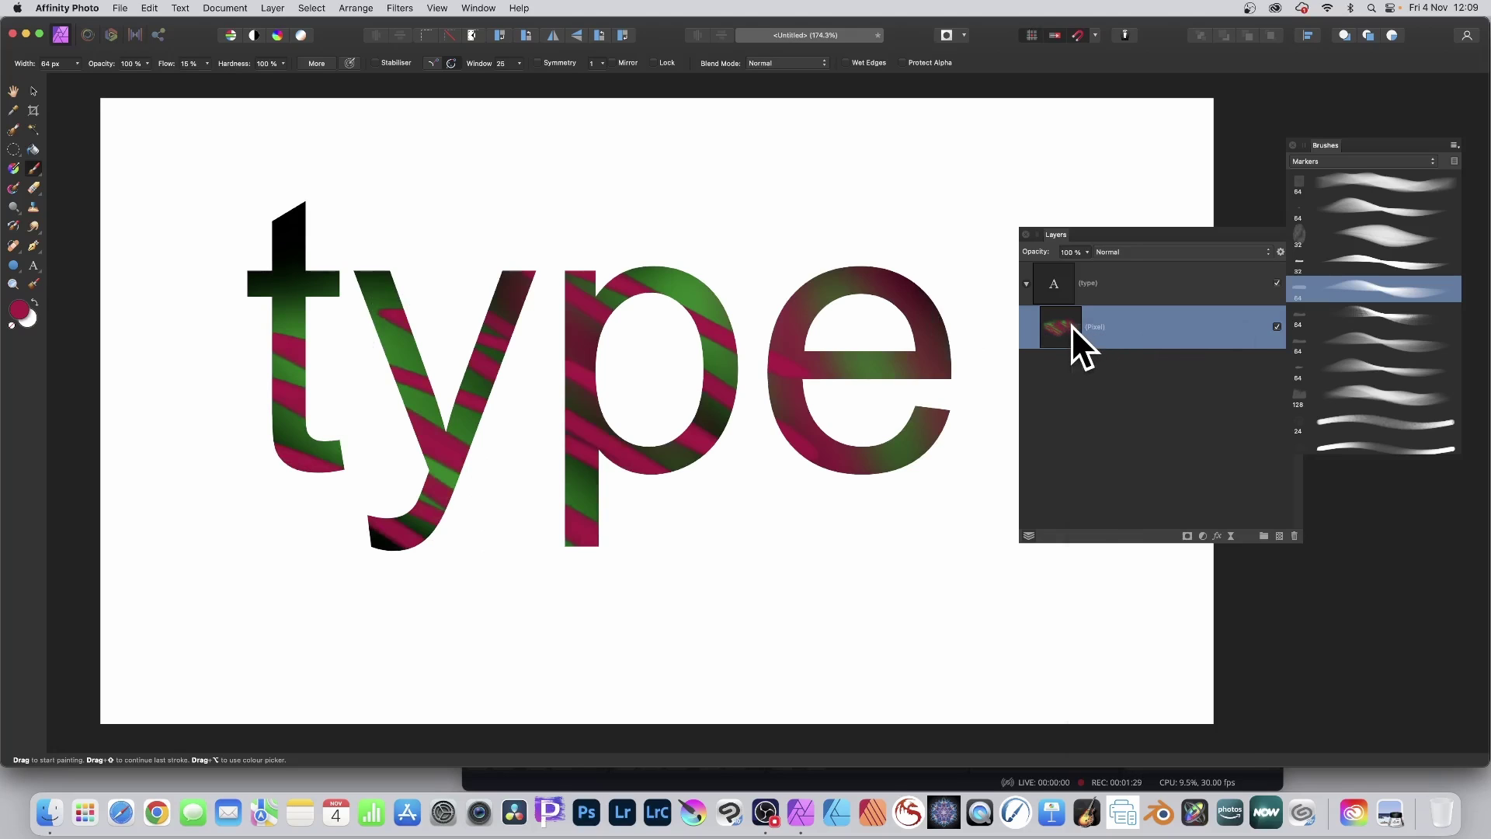
- Duplicate the striped paint layer and shrink the copy to about half size over the p and e
right_click(1071, 326)
click(1098, 456)
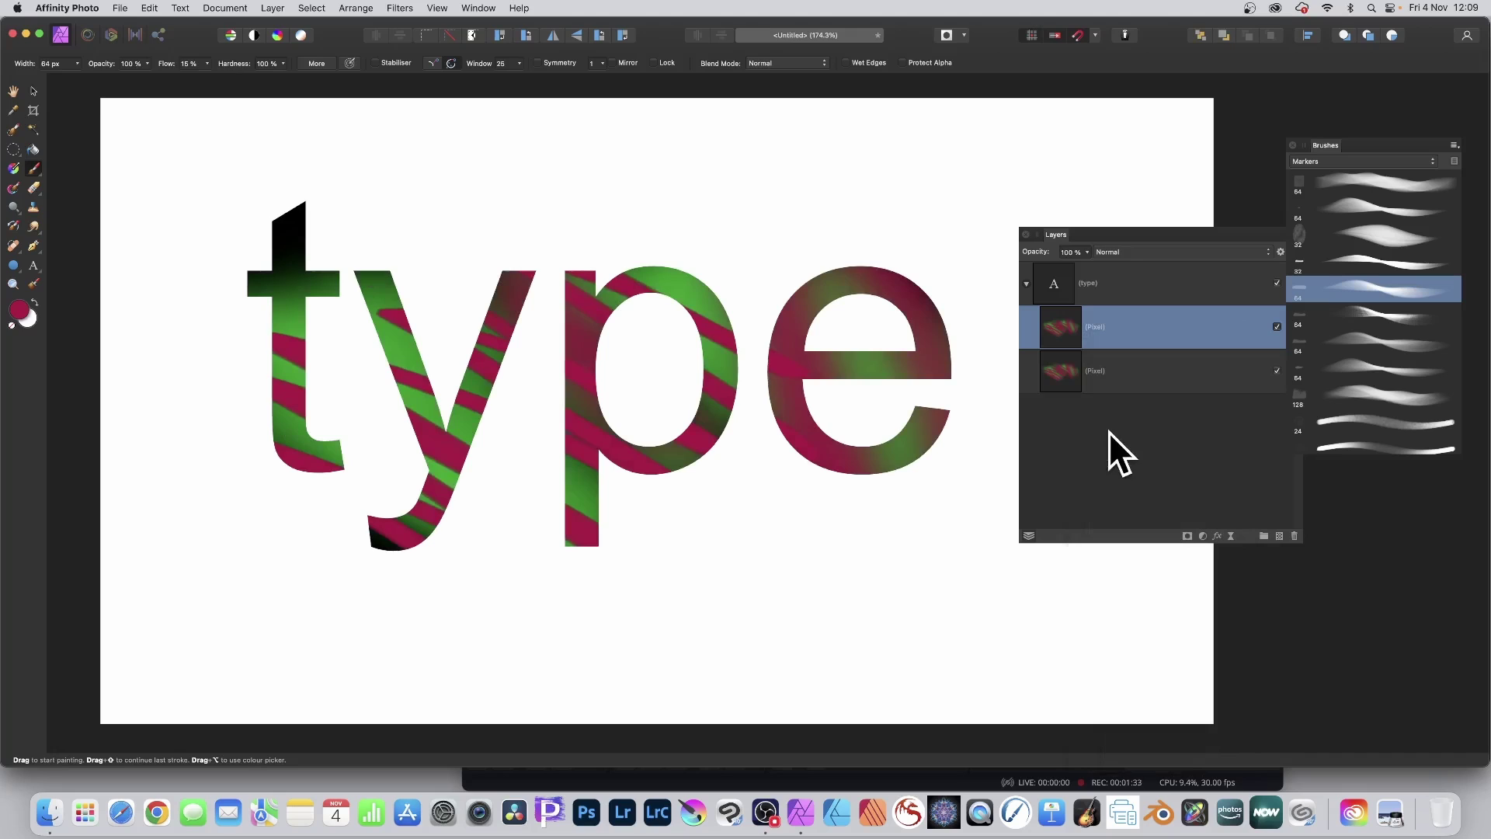
click(32, 91)
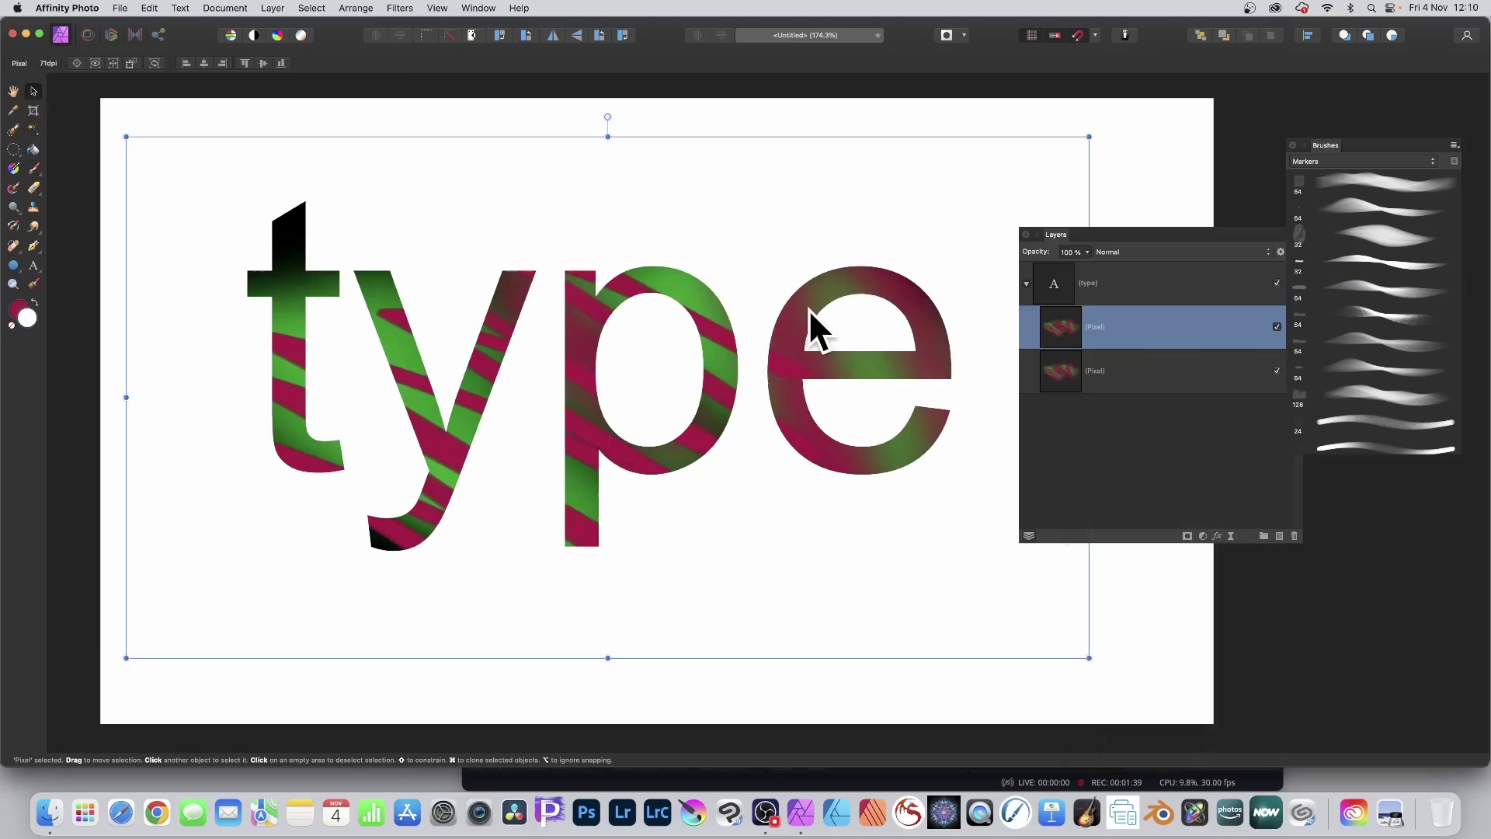
drag(808, 309, 895, 263)
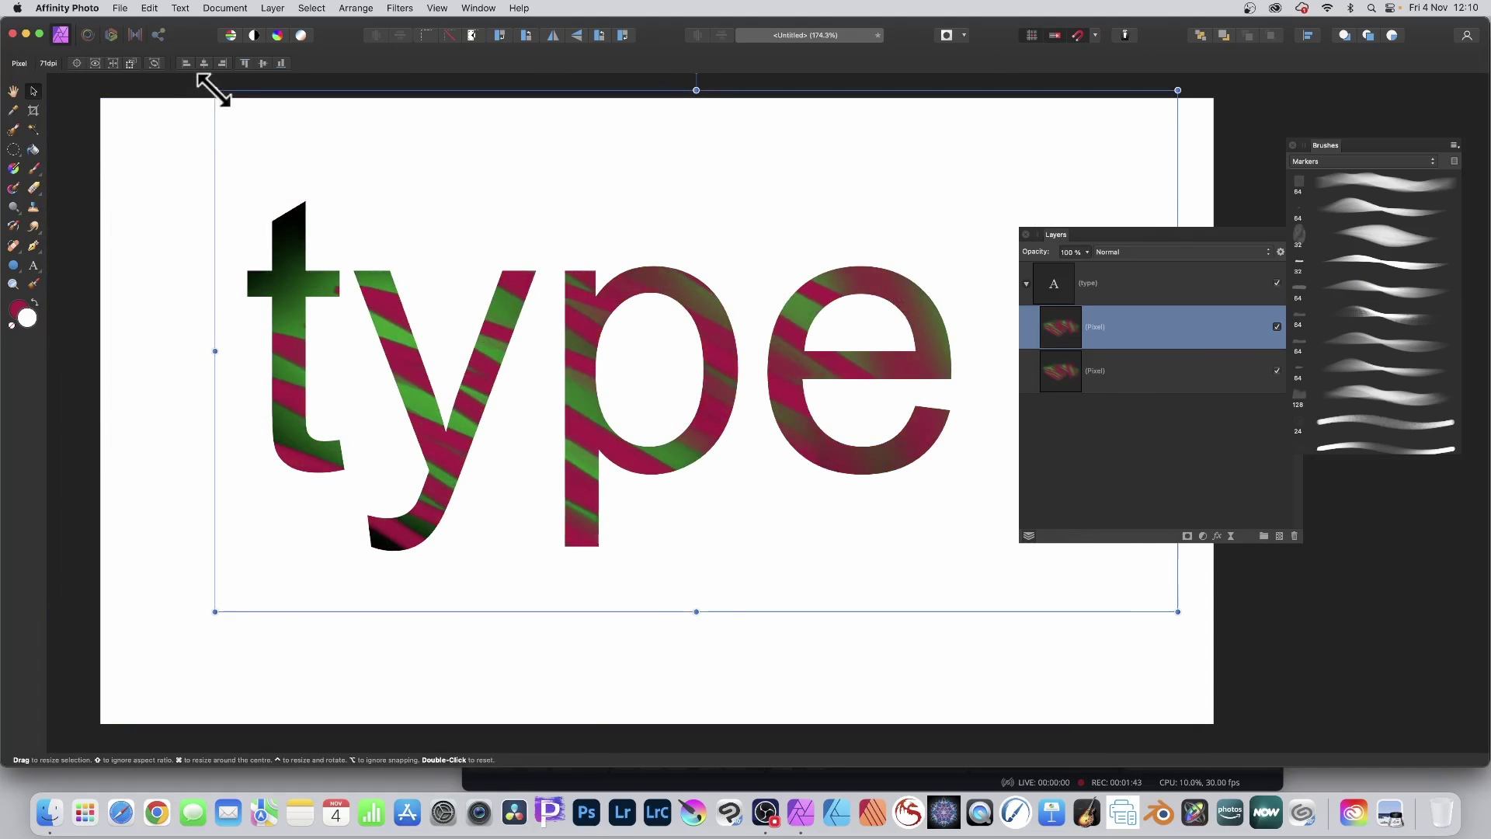
drag(215, 91, 681, 343)
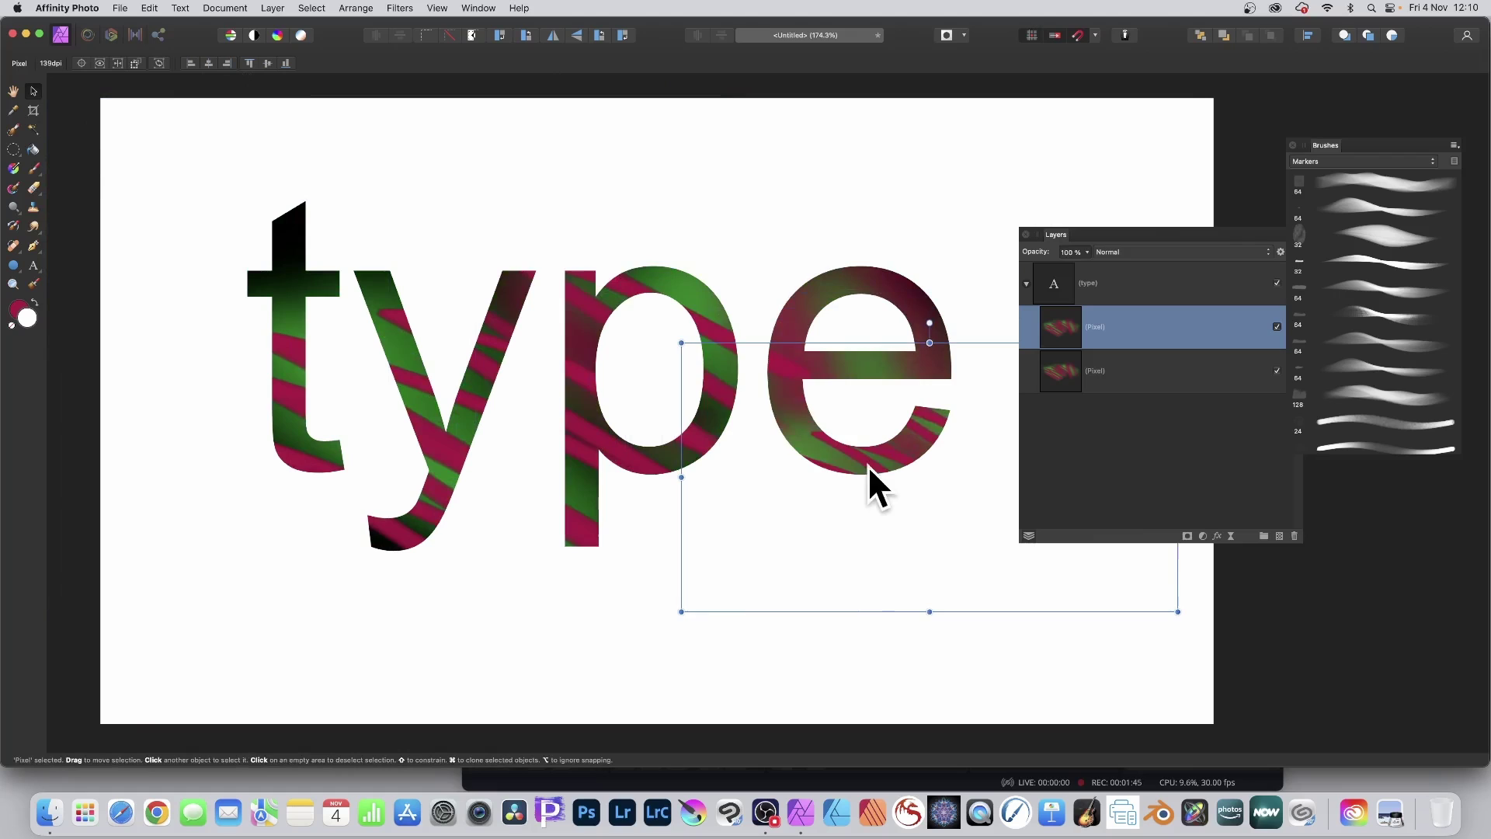
drag(868, 465, 738, 348)
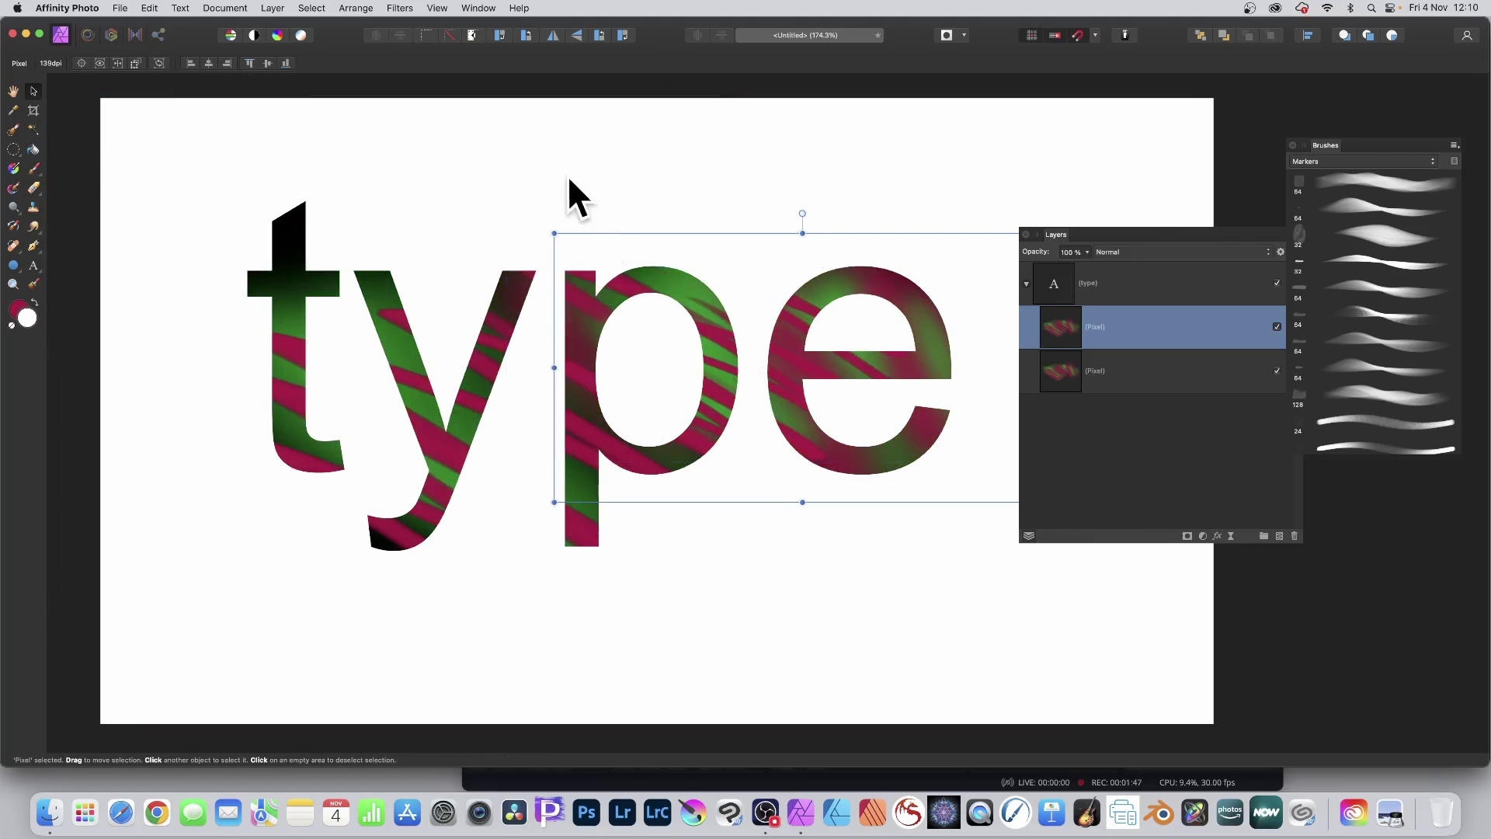
- Tilt the copy to about -27° and clone it twice over the y and t
drag(549, 220, 659, 135)
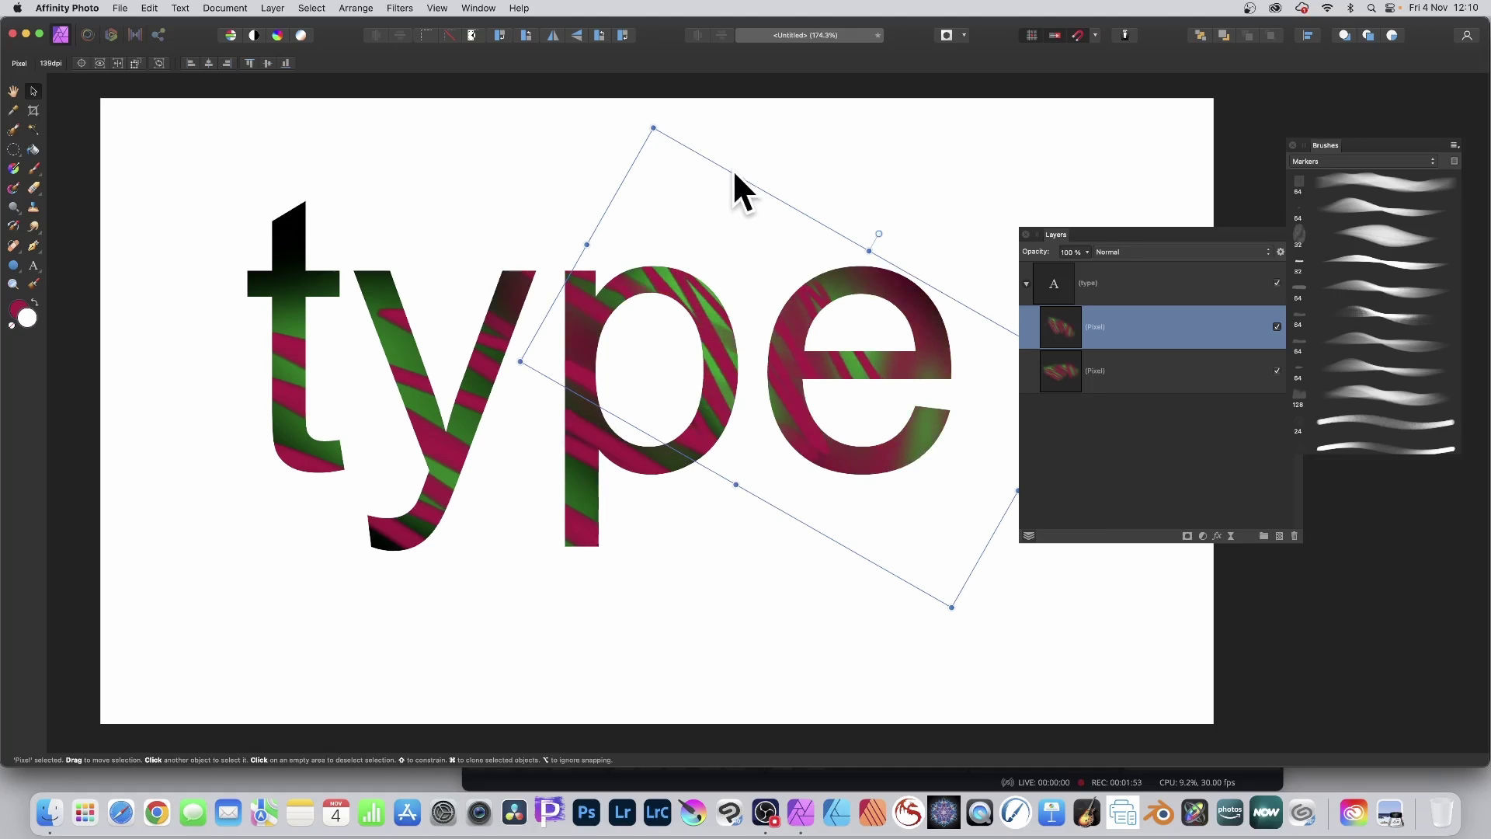
drag(690, 292, 571, 409)
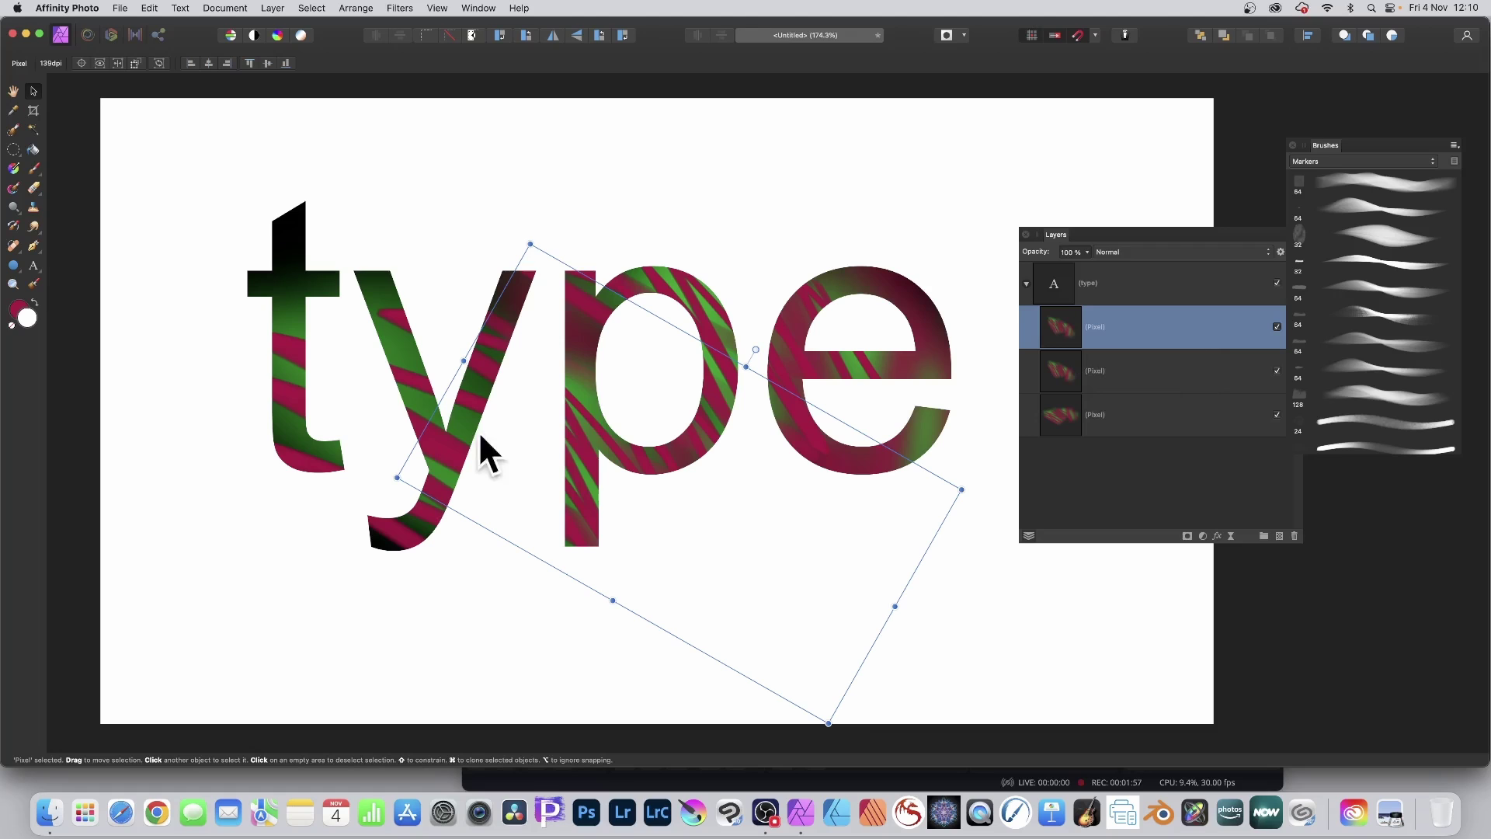
mouse_move(580, 398)
mouse_down()
mouse_move(490, 398)
mouse_move(344, 278)
mouse_up()
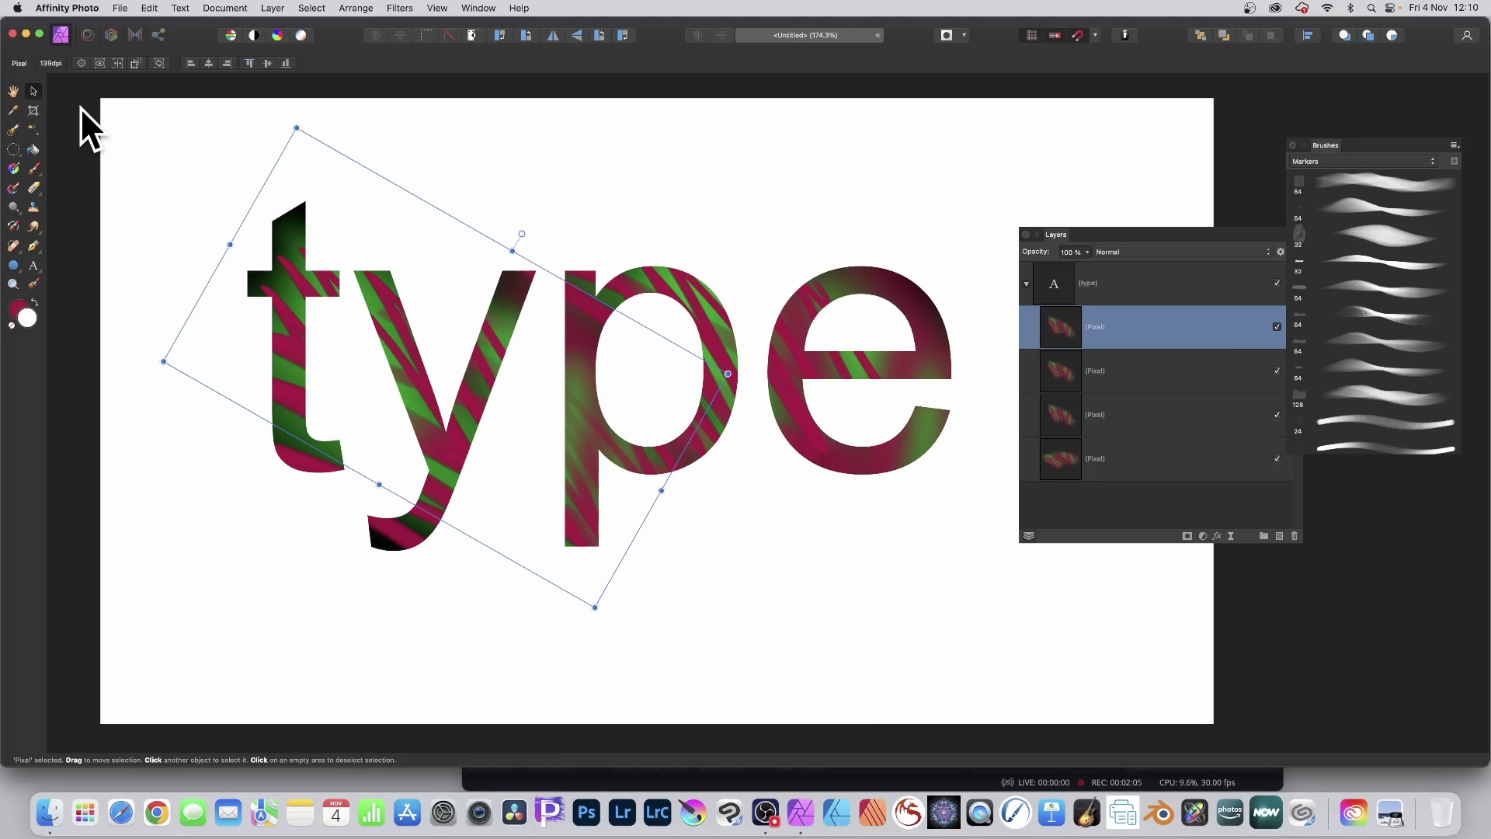
- Replace the letters 'ype' with 'ext' so the word reads 'text'
click(33, 265)
click(31, 267)
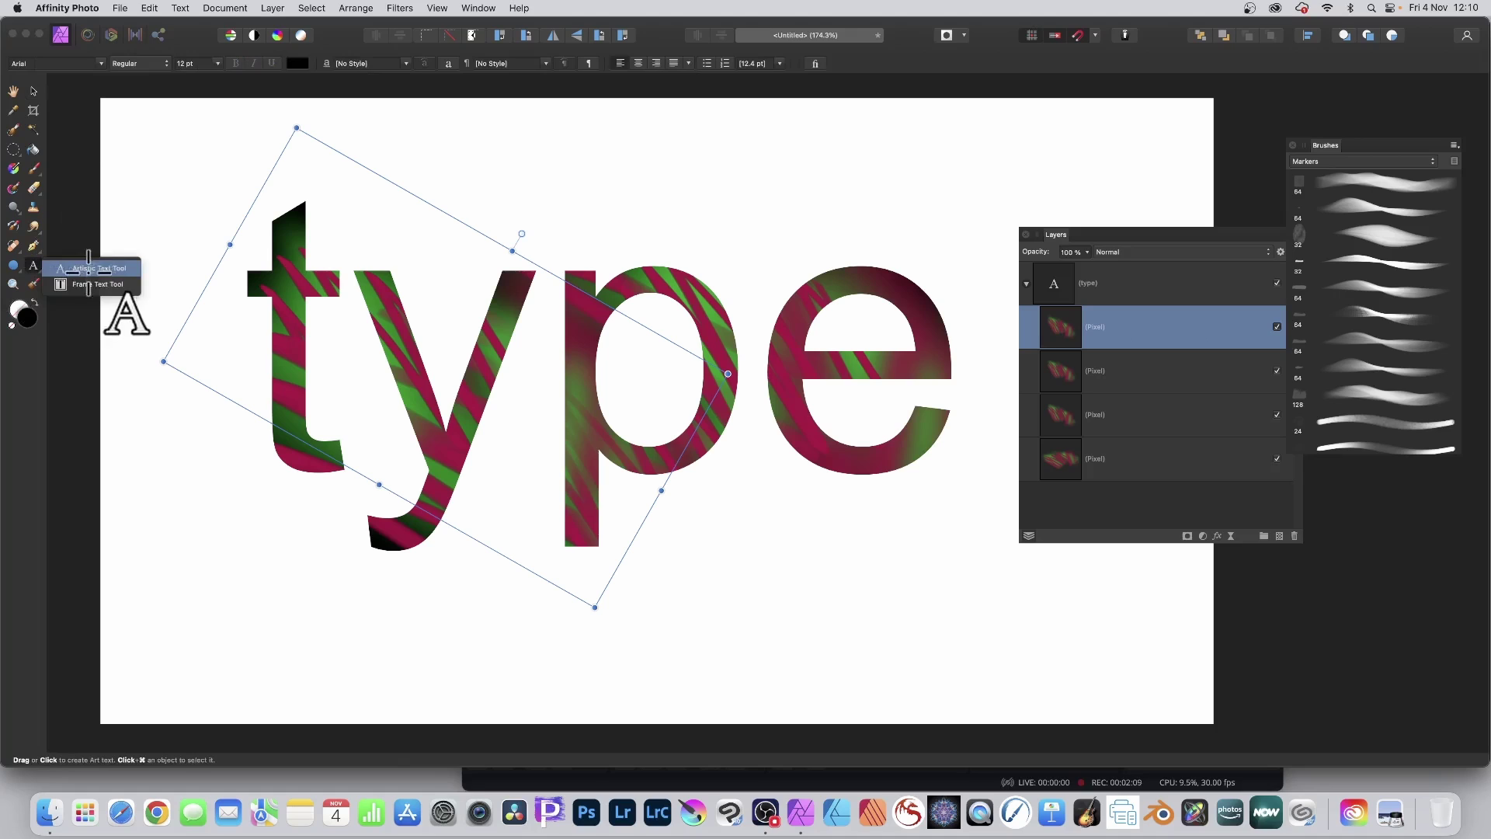
click(114, 268)
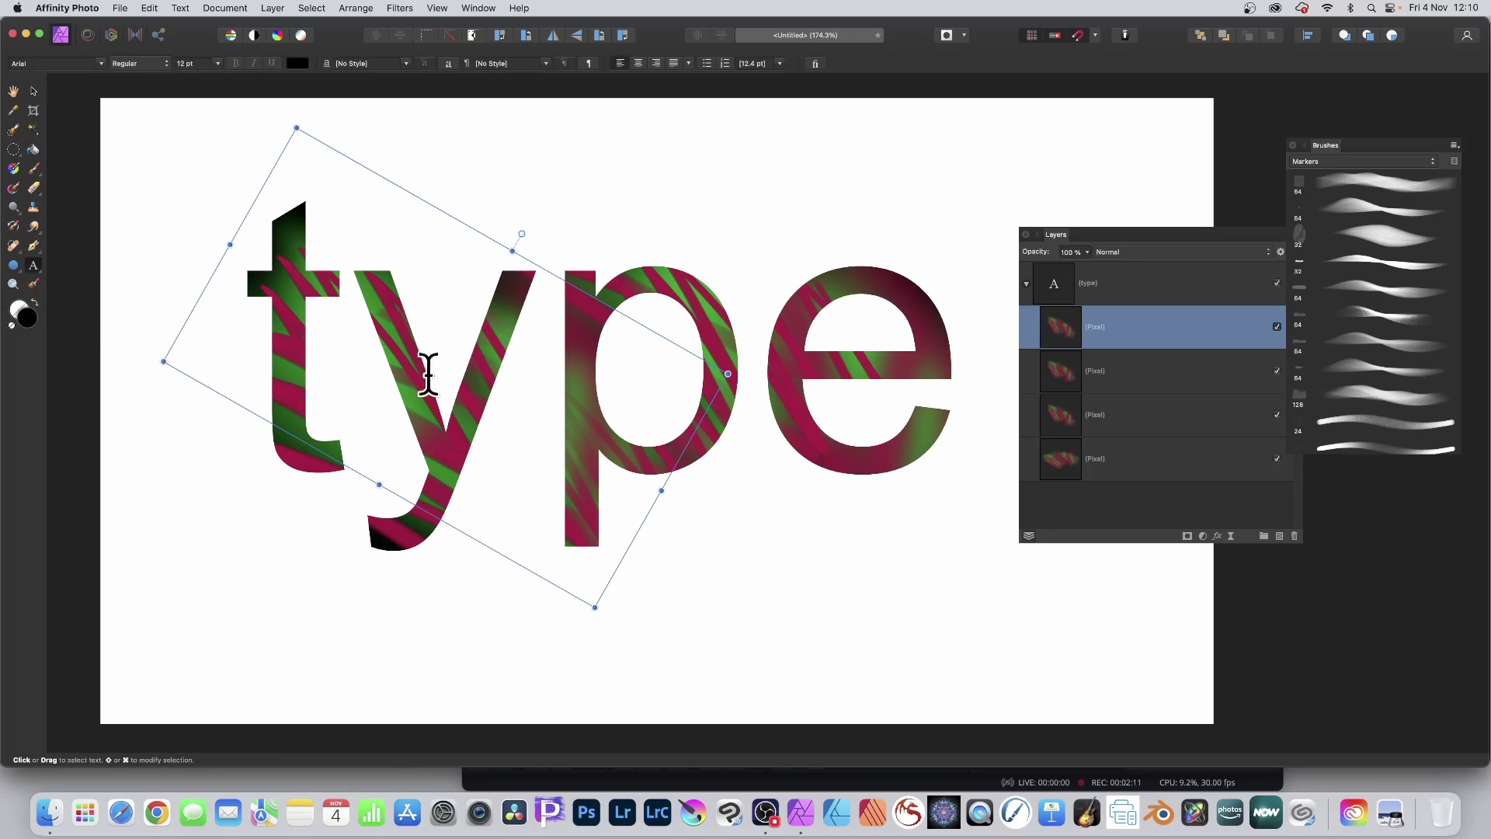
drag(400, 347, 959, 356)
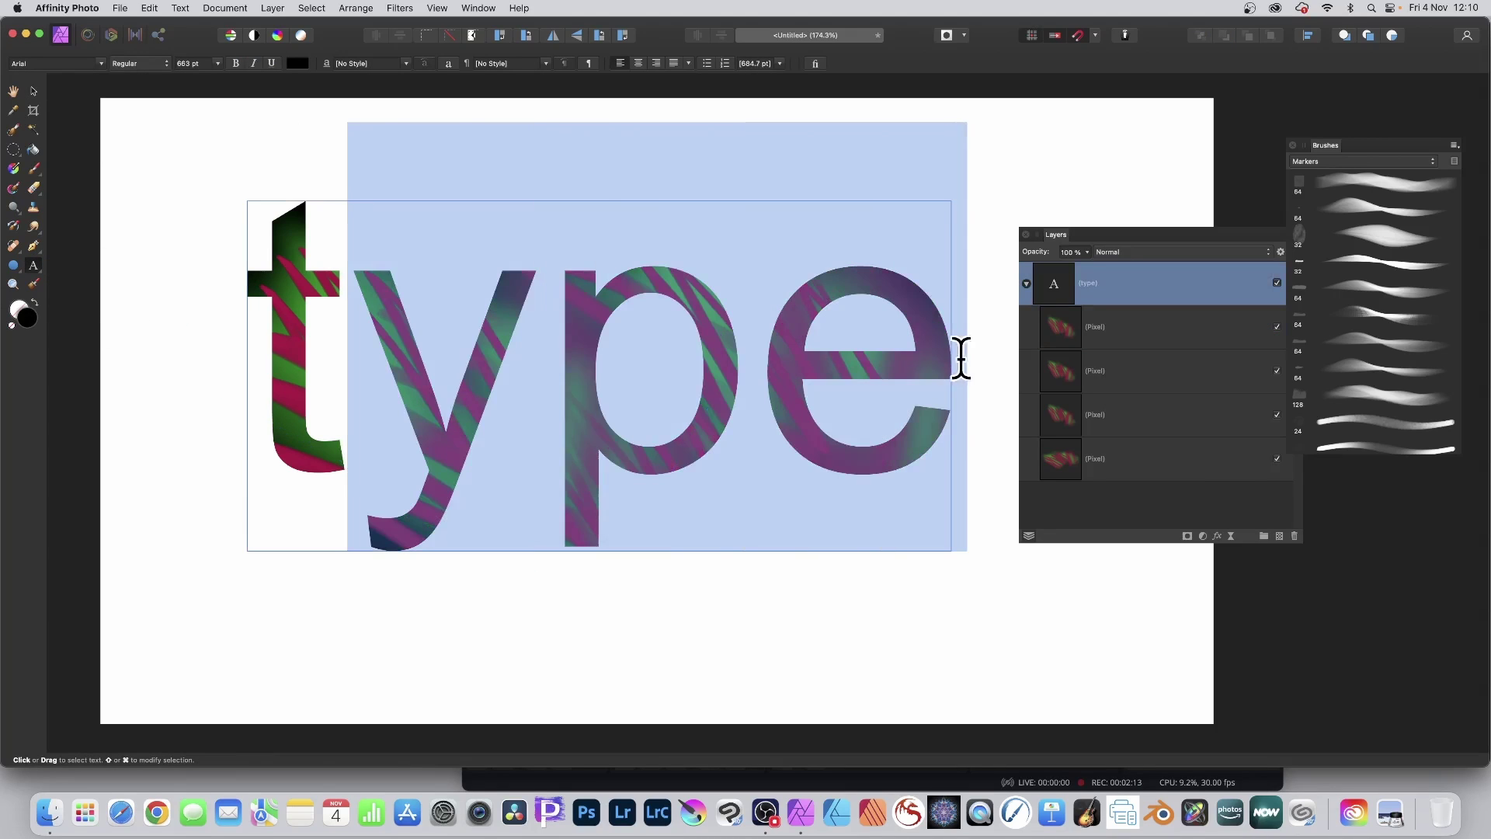
text(ext)
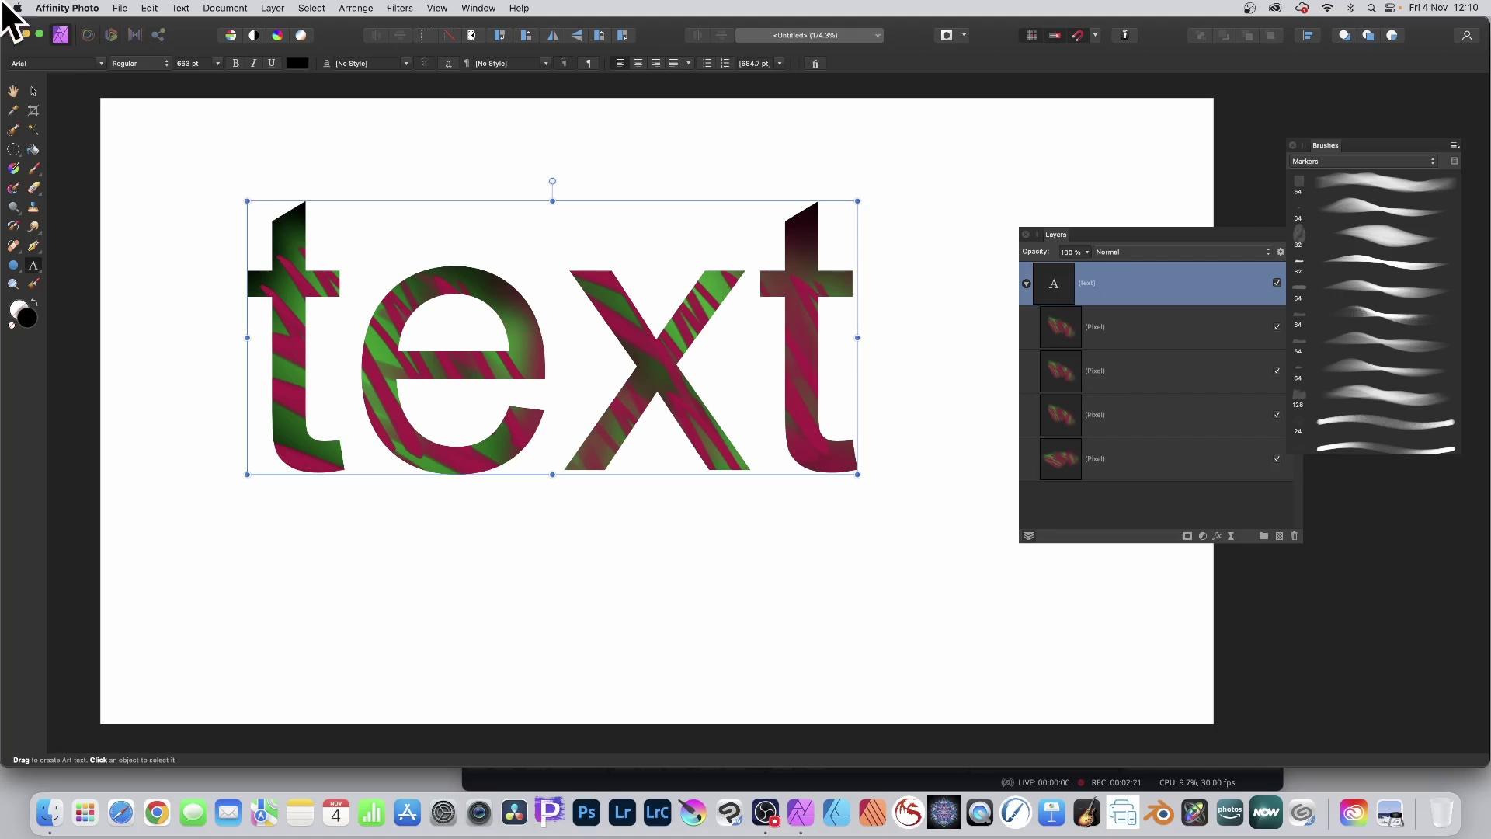
- Nudge the word 'text' and enlarge it to about 885 pt
click(33, 91)
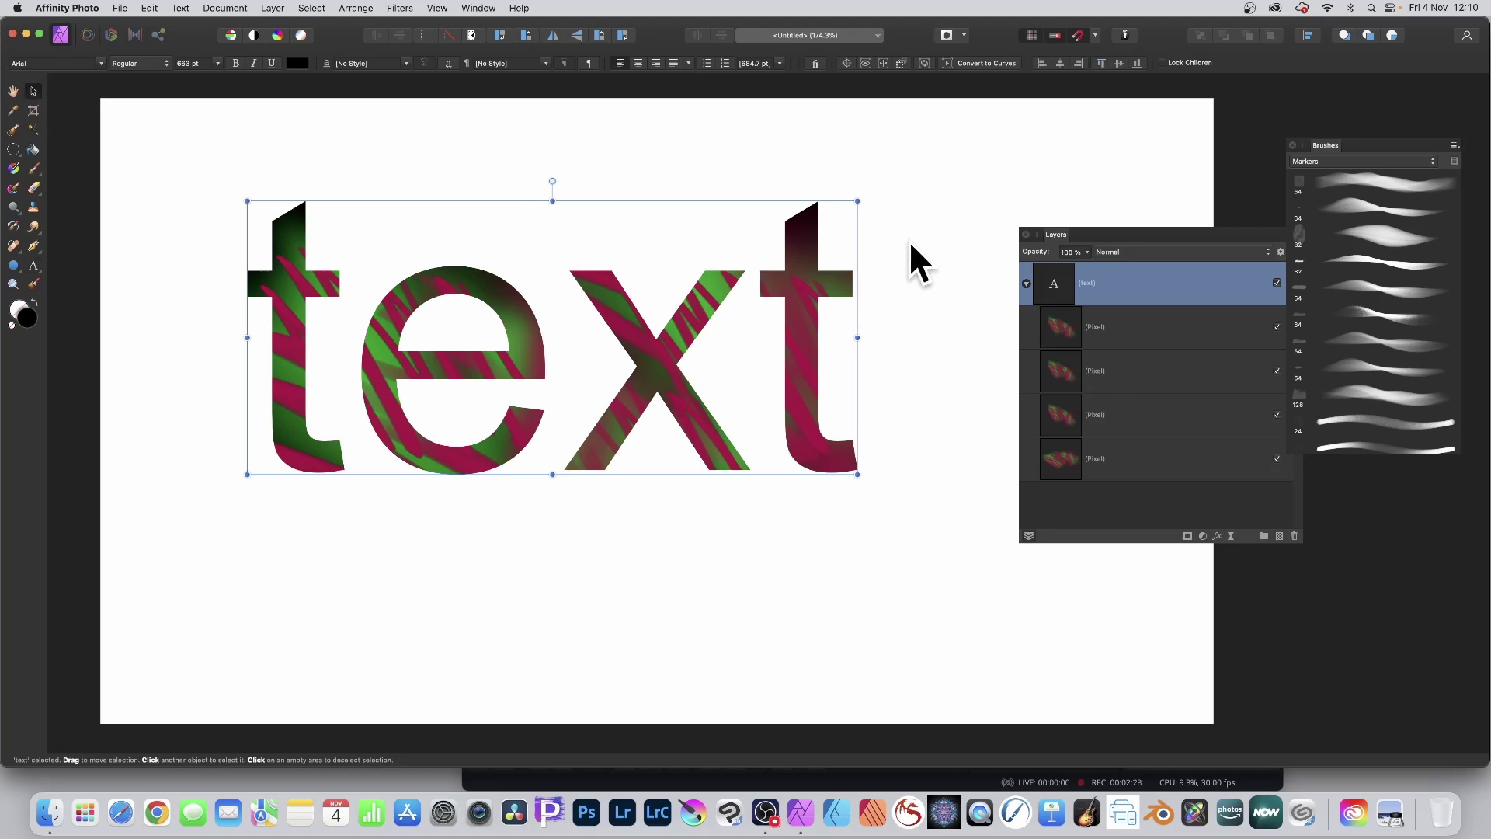
drag(817, 268, 705, 226)
drag(750, 403, 935, 531)
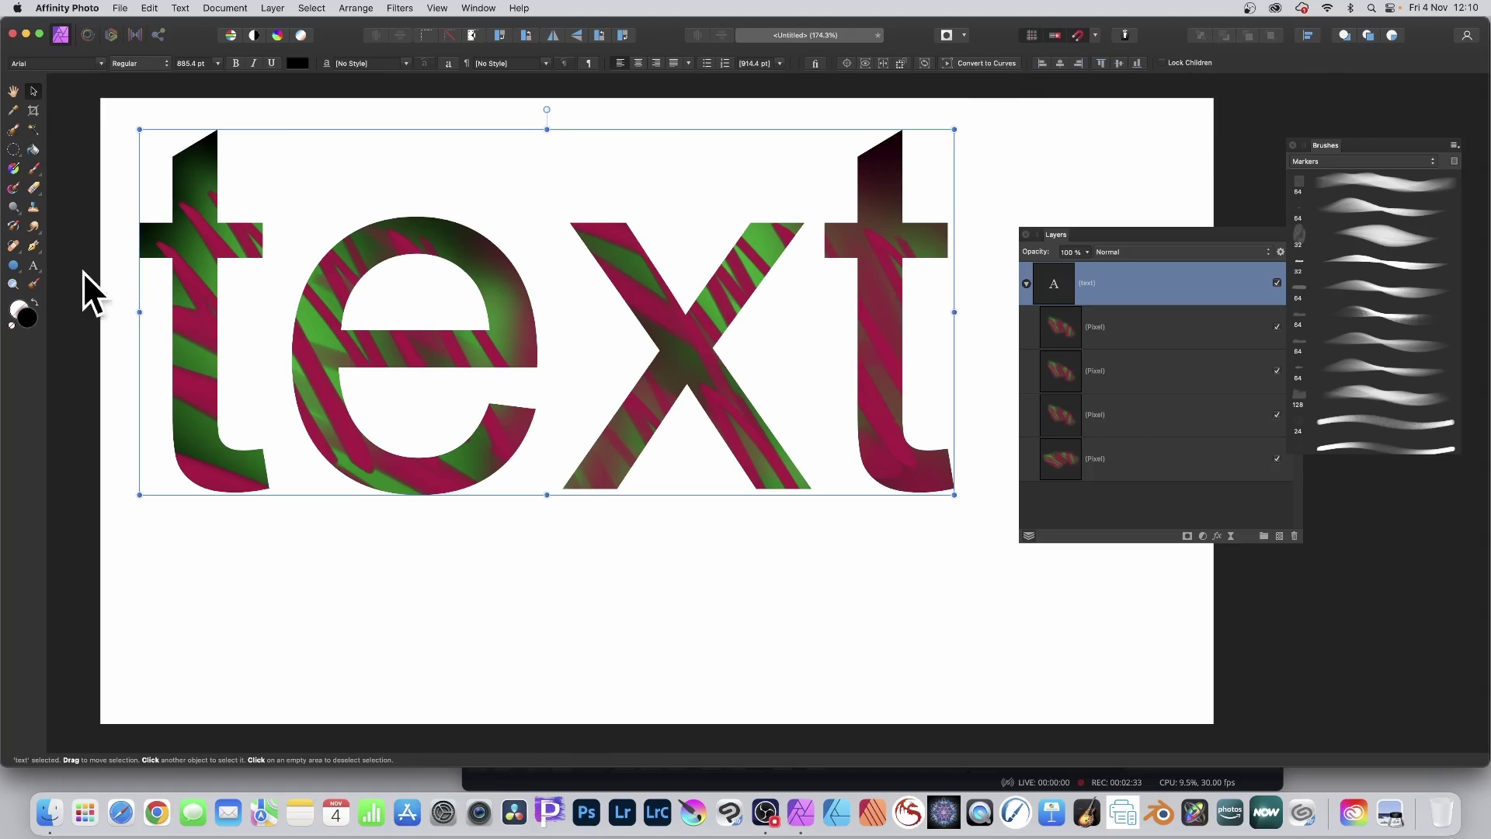
- Toggle Lock Children, then move the text toward the top and resize it to about 716 pt
click(1163, 63)
drag(890, 246, 948, 284)
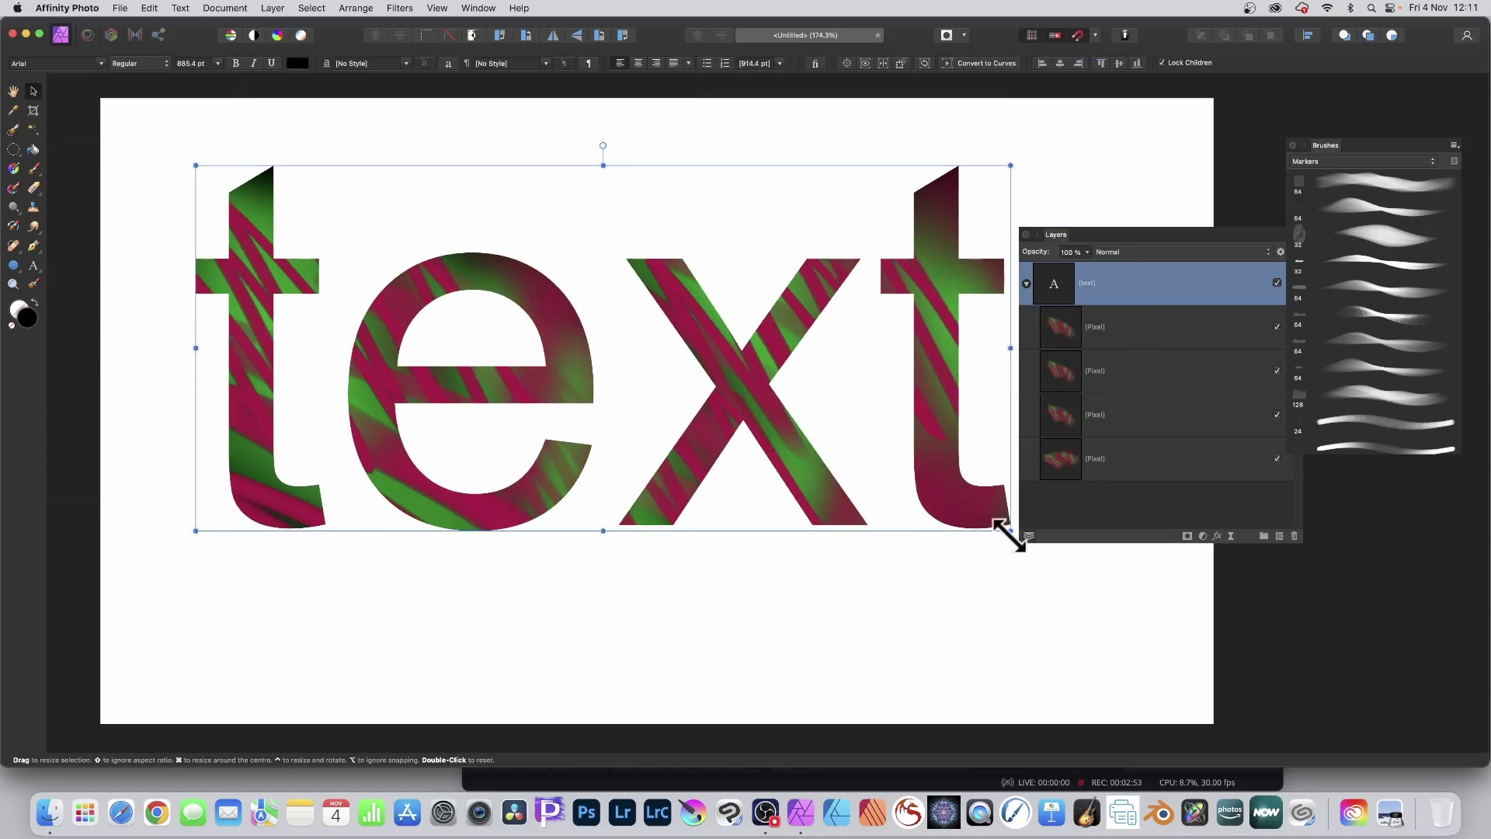
mouse_move(1010, 530)
mouse_down()
mouse_move(808, 352)
mouse_move(613, 296)
mouse_move(622, 267)
mouse_move(715, 257)
mouse_move(702, 384)
mouse_up()
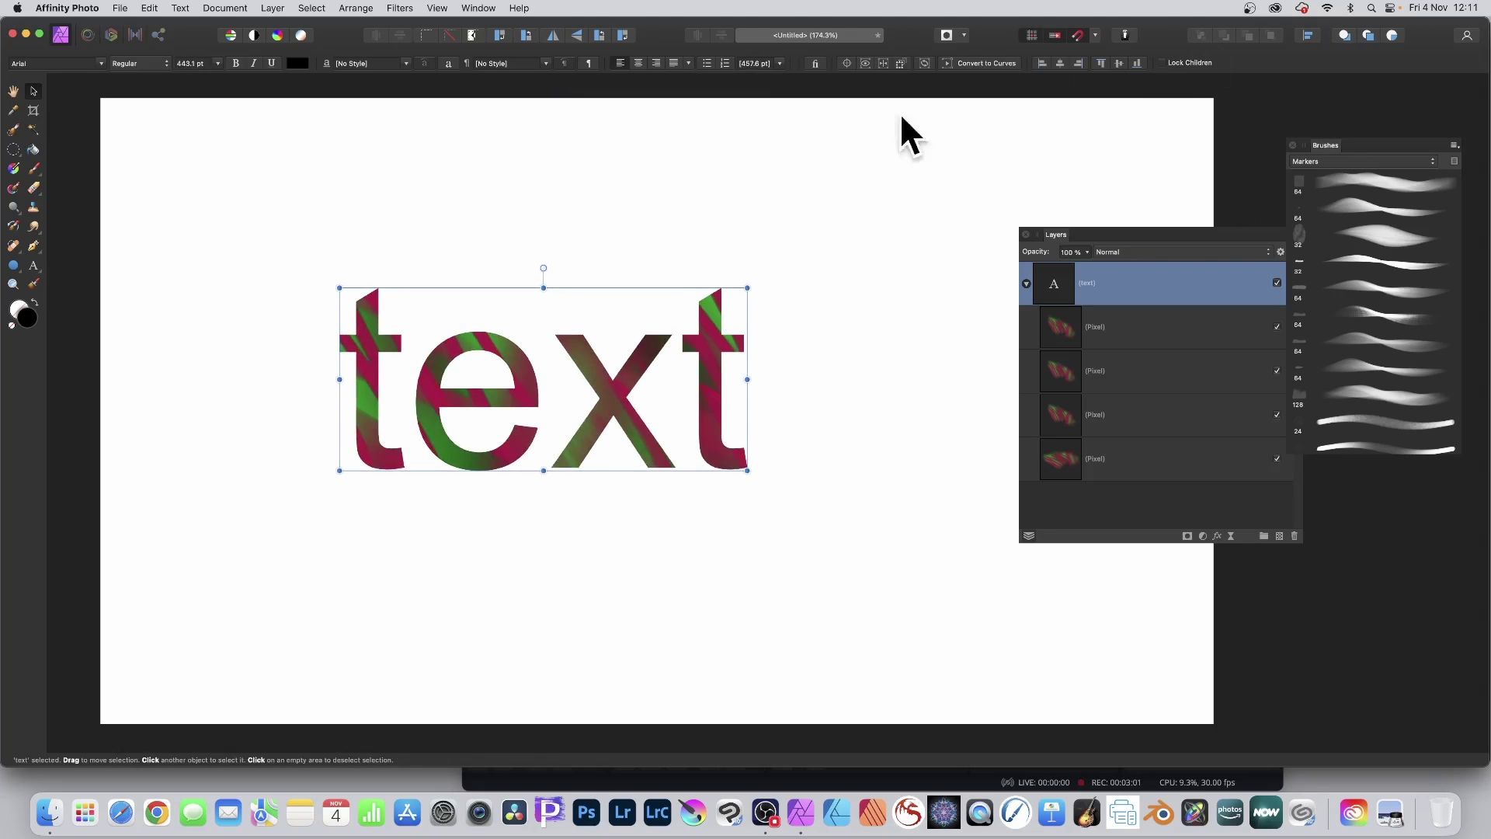
drag(699, 342, 689, 191)
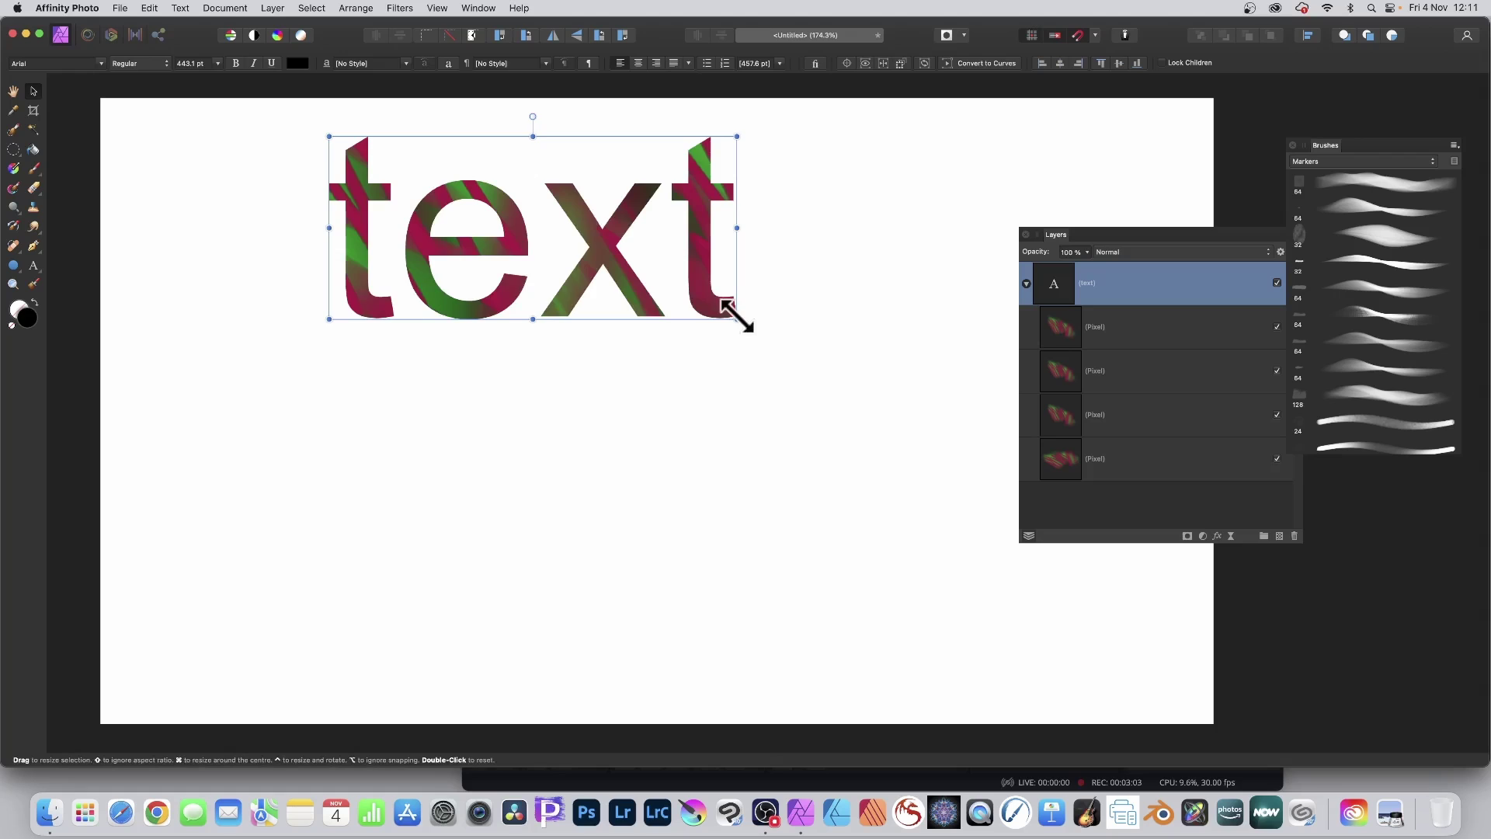
drag(736, 317, 988, 433)
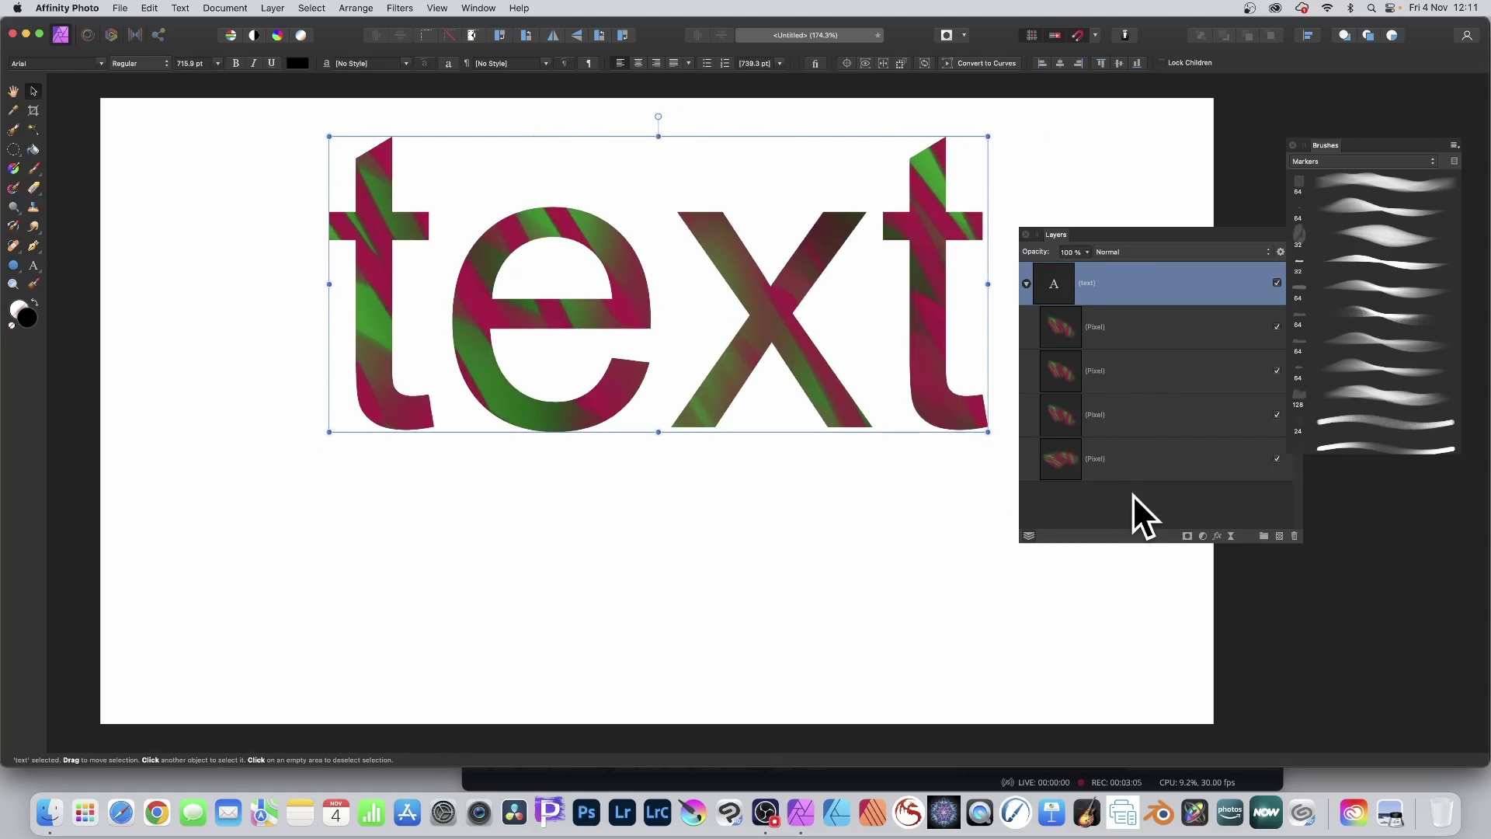
- Delete each striped pixel layer and then the 'text' word layer
click(1033, 327)
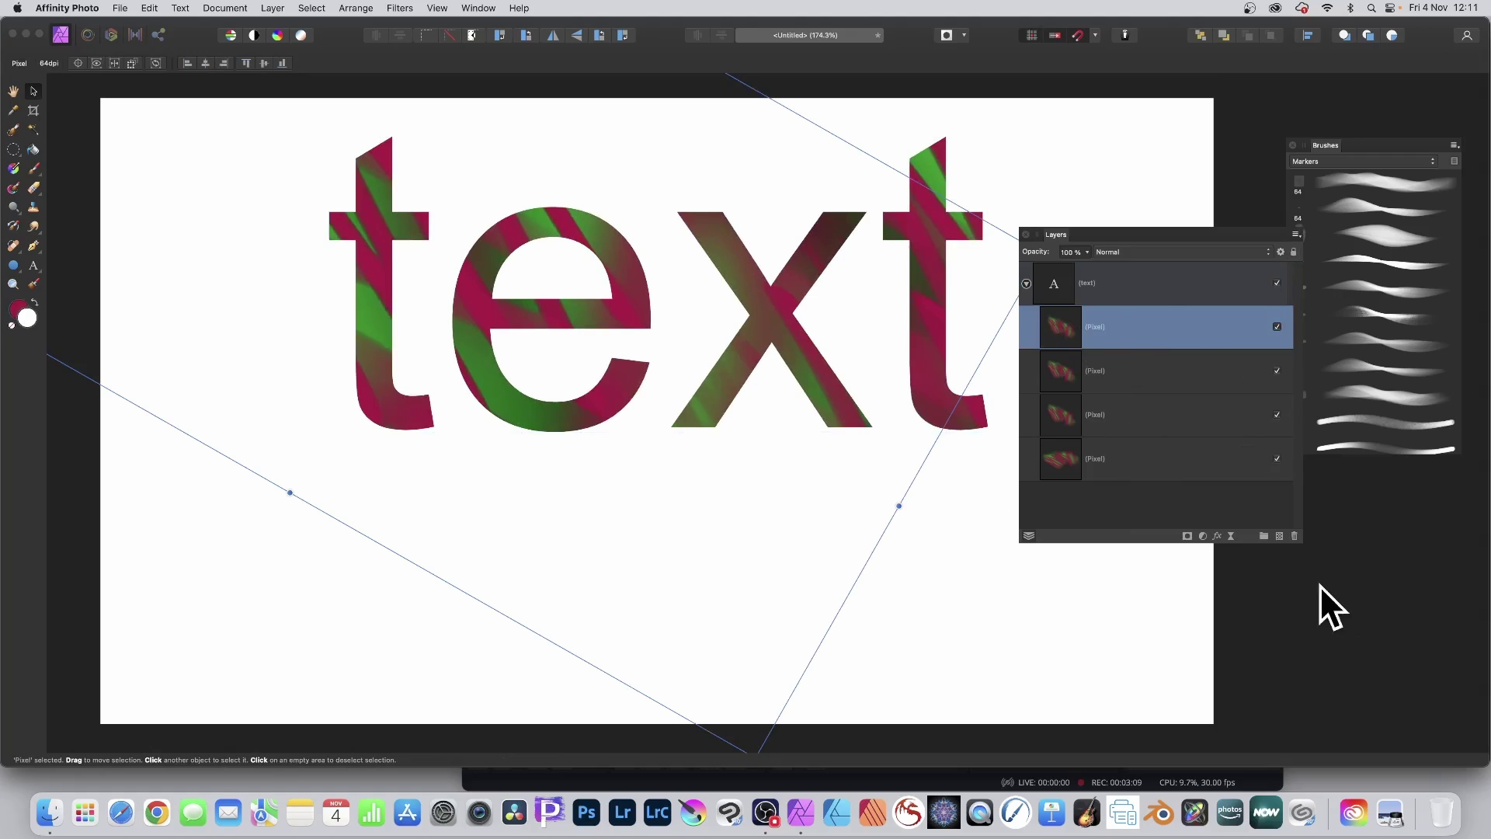
click(1293, 536)
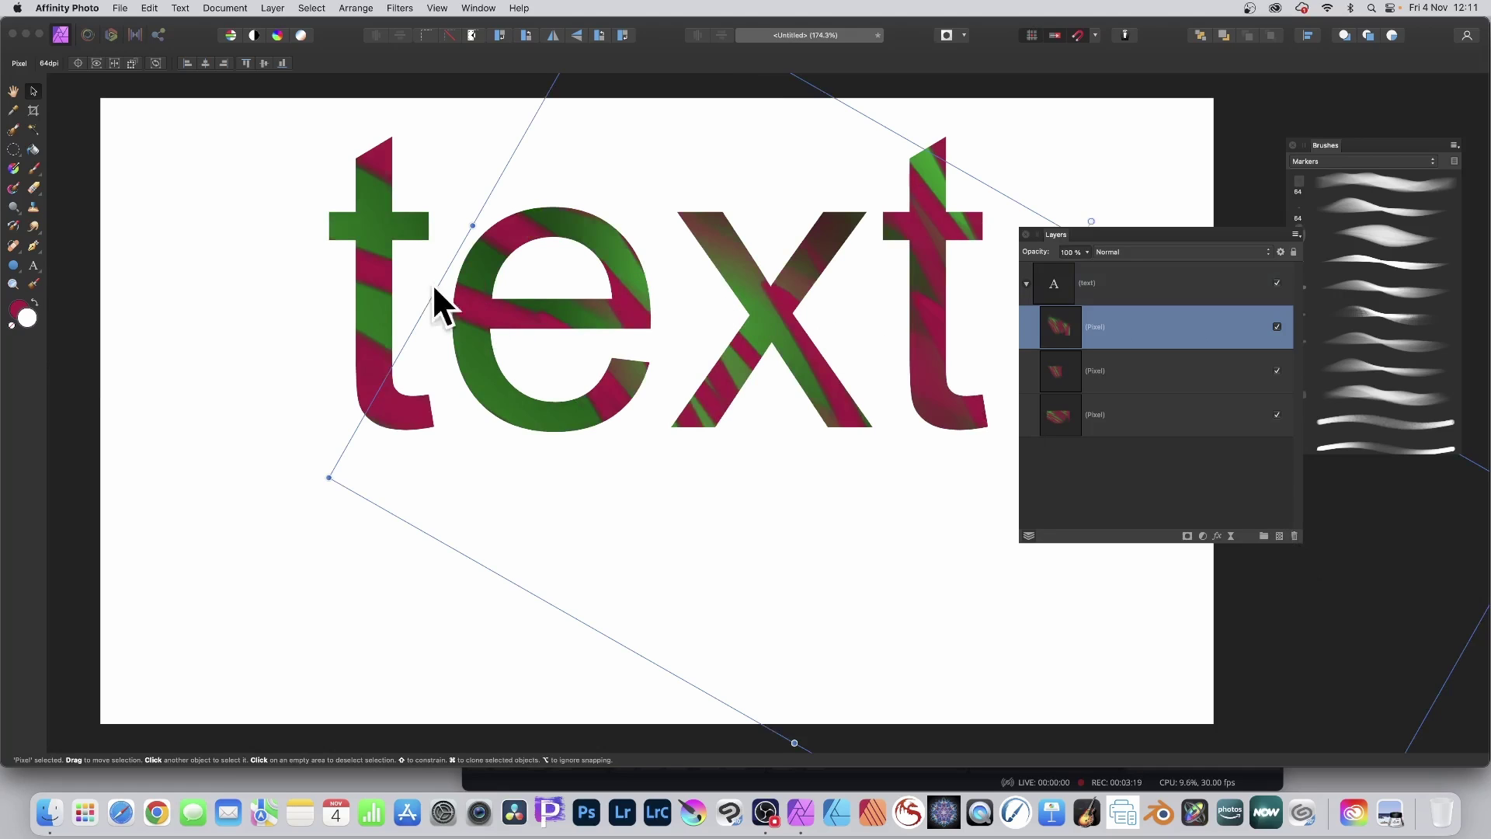
click(365, 236)
key(Delete)
key(Delete)
key(Delete)
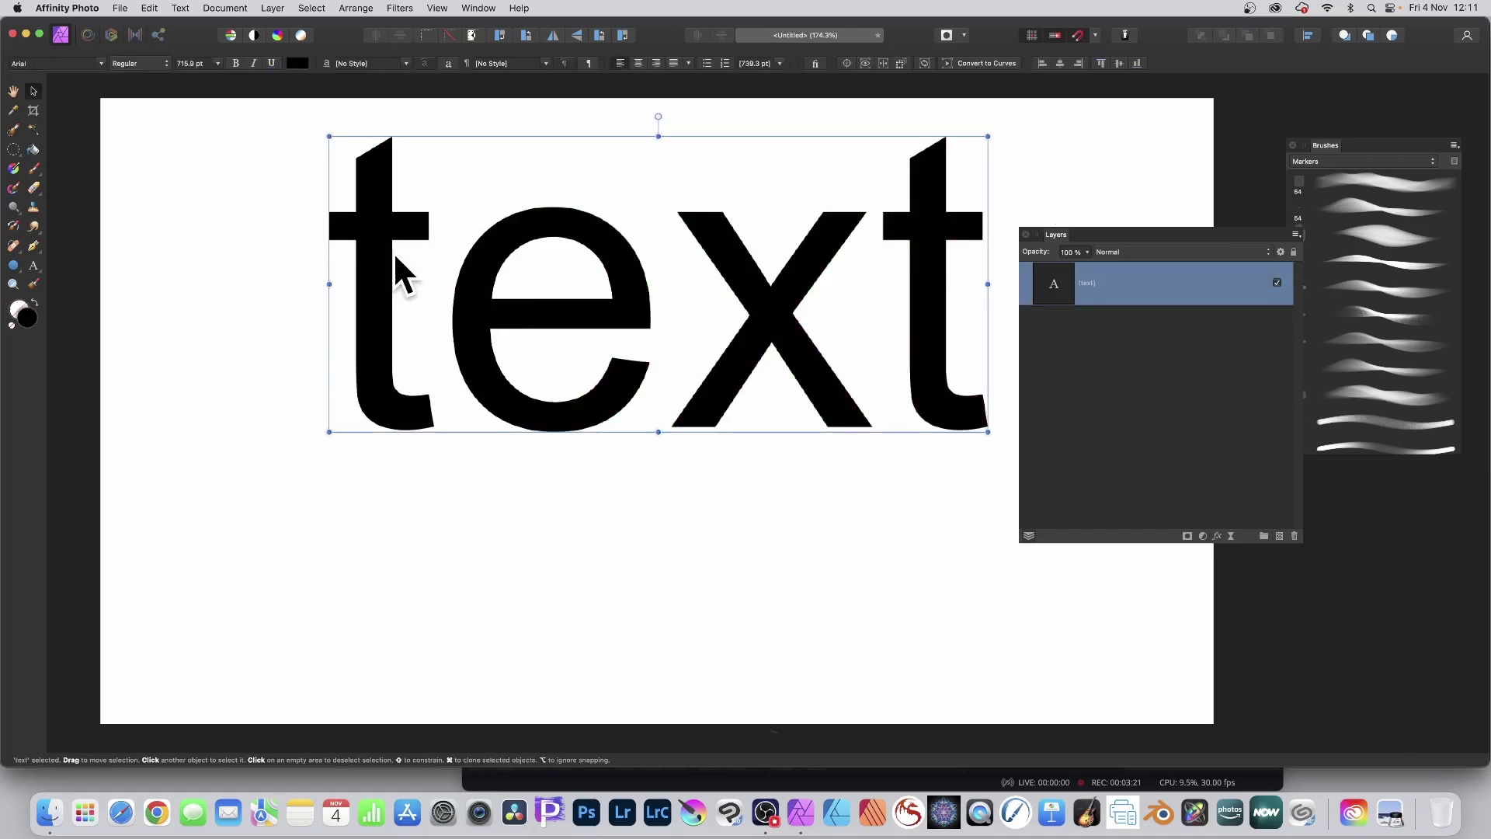
key(Delete)
- Add black Arial text 'type', enlarge it to about 480 pt and place it lower right
click(33, 265)
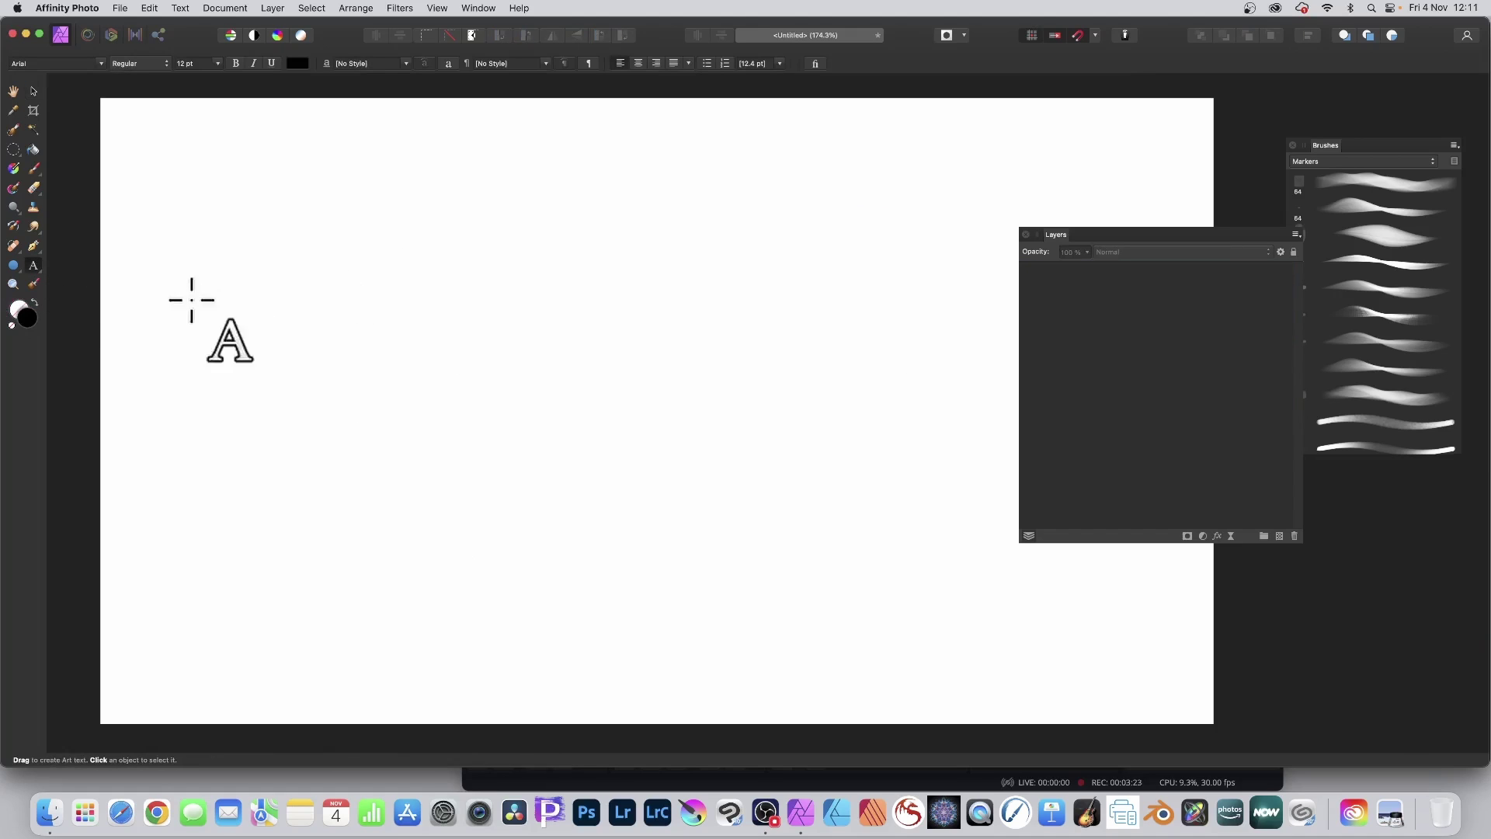
click(401, 345)
text(I)
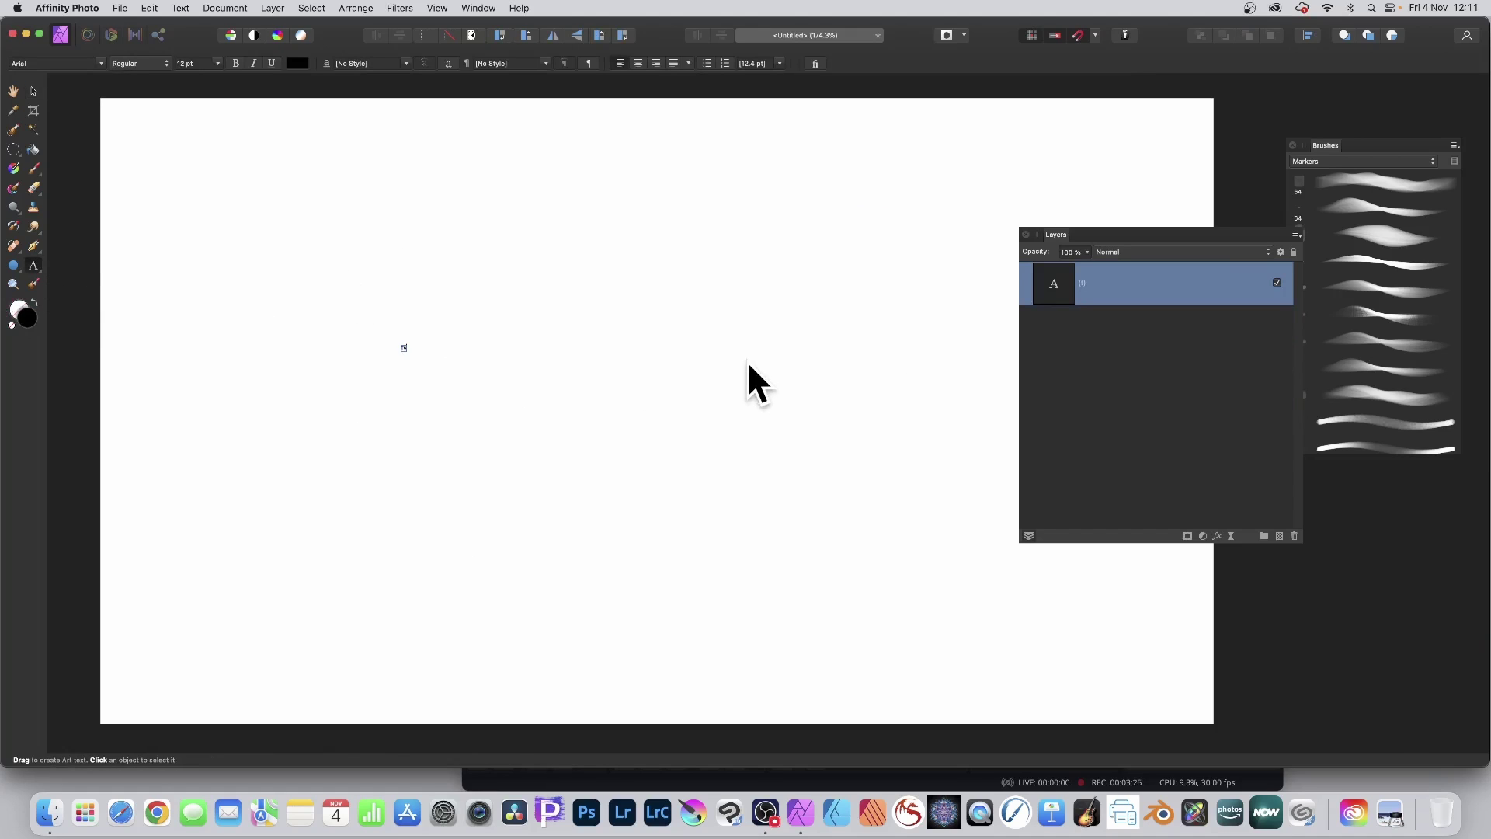
click(33, 91)
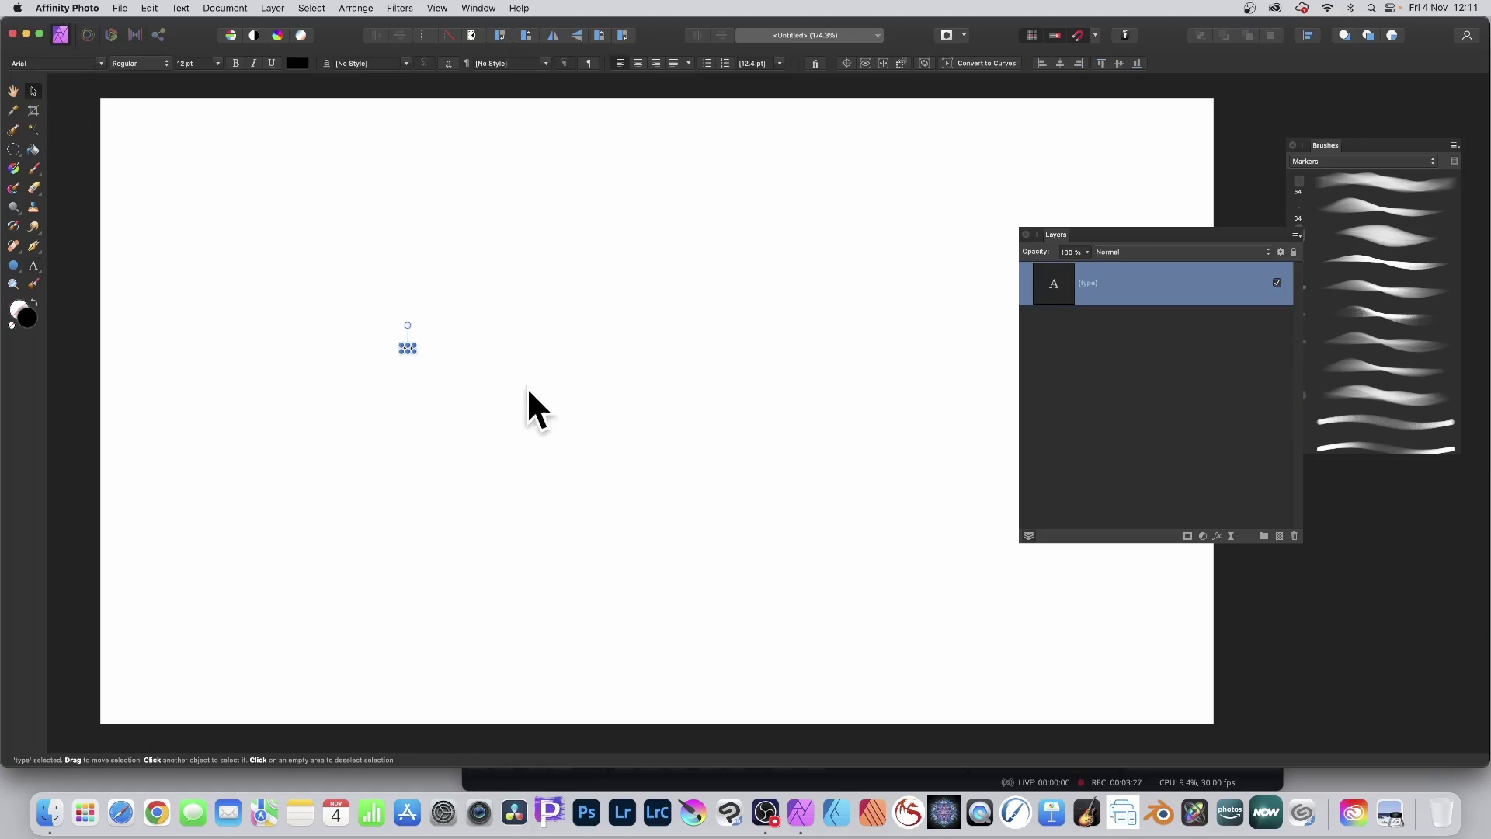
drag(413, 351, 899, 603)
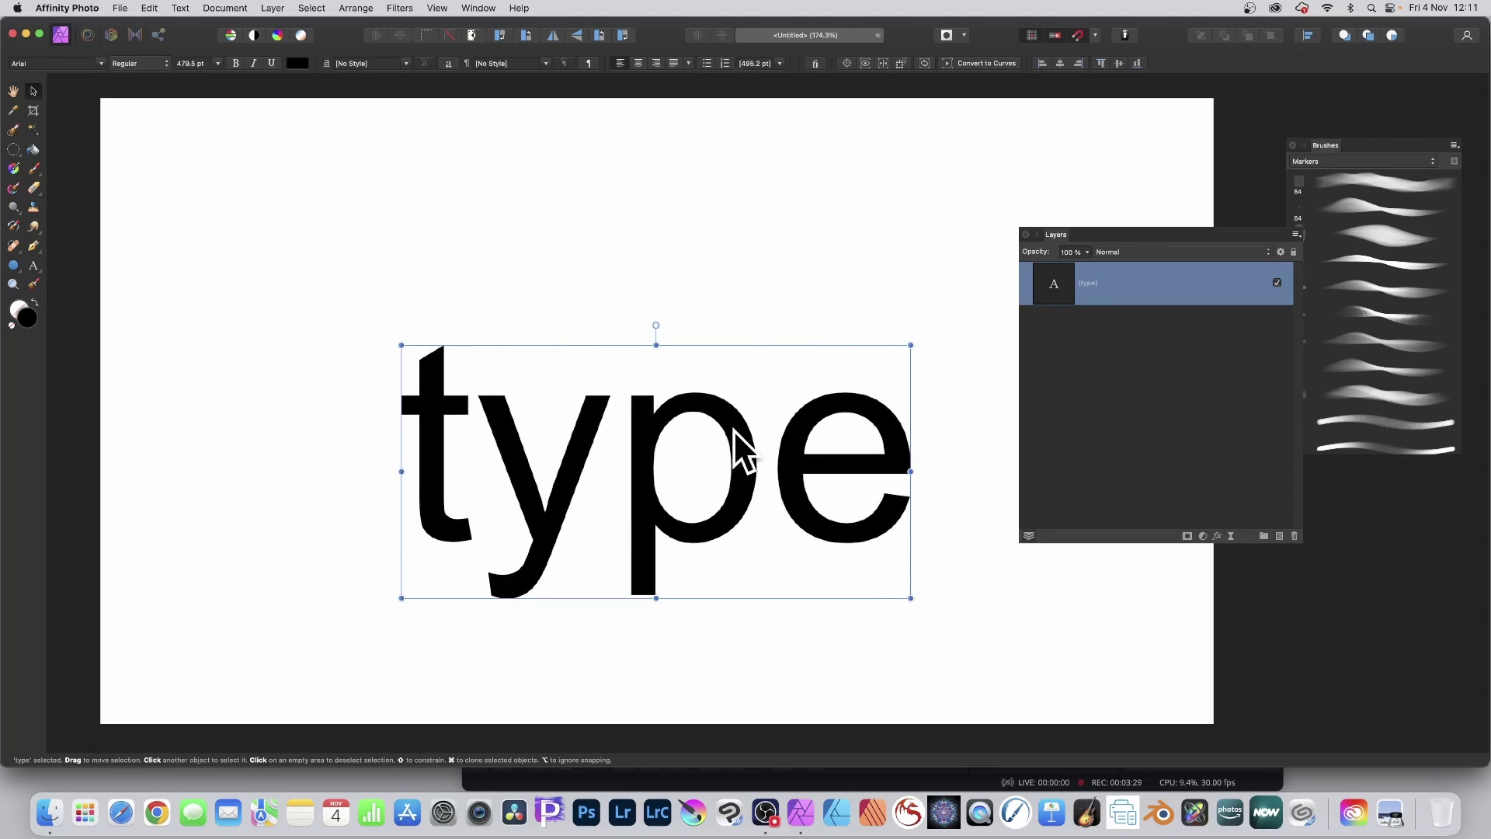
drag(738, 449, 1056, 522)
click(552, 350)
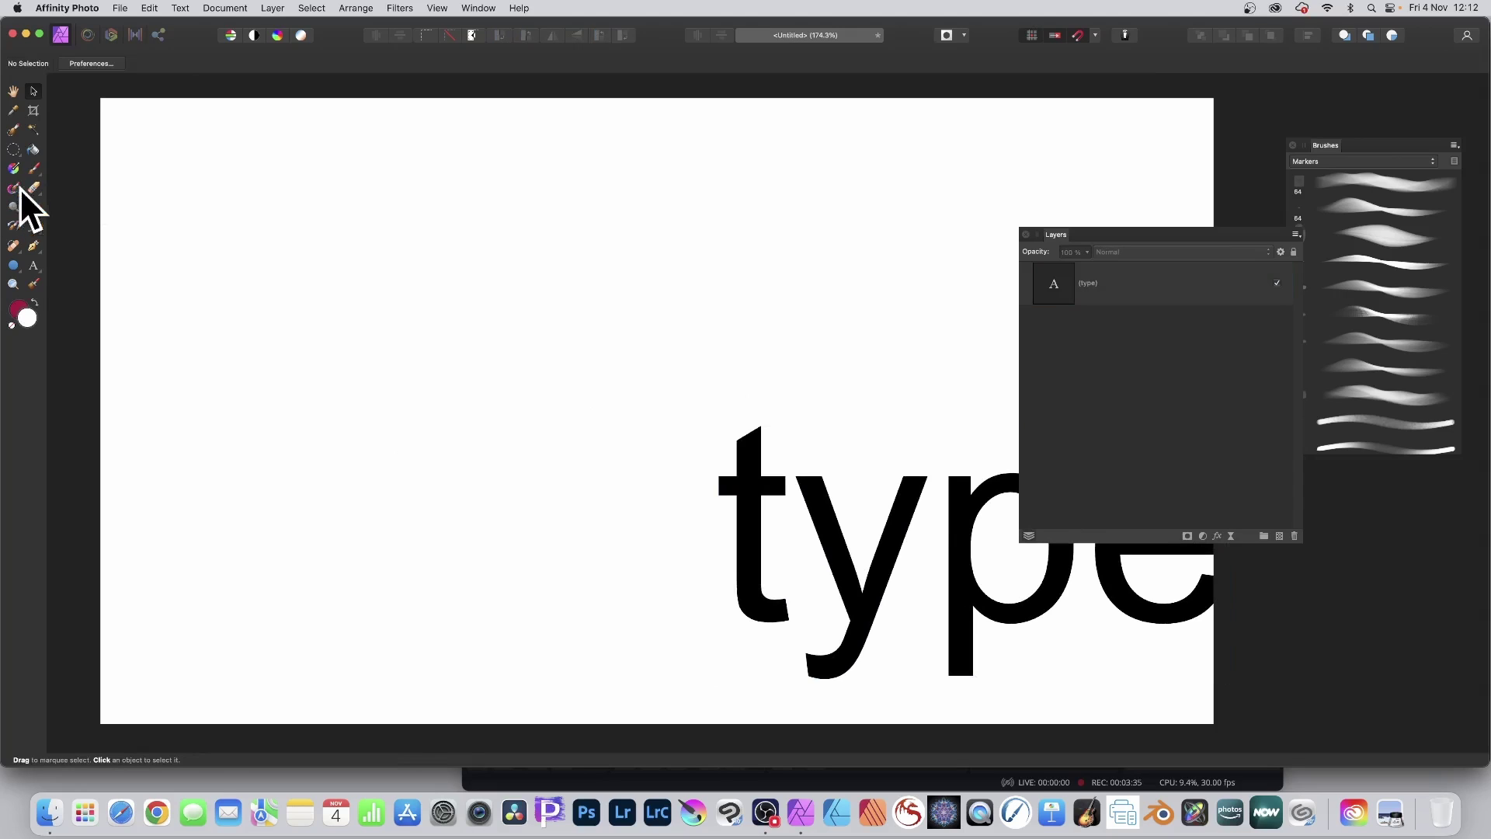
- Paint pink marker scribbles above 'type', undo the stray dab, and shift the scribble layer right
click(31, 170)
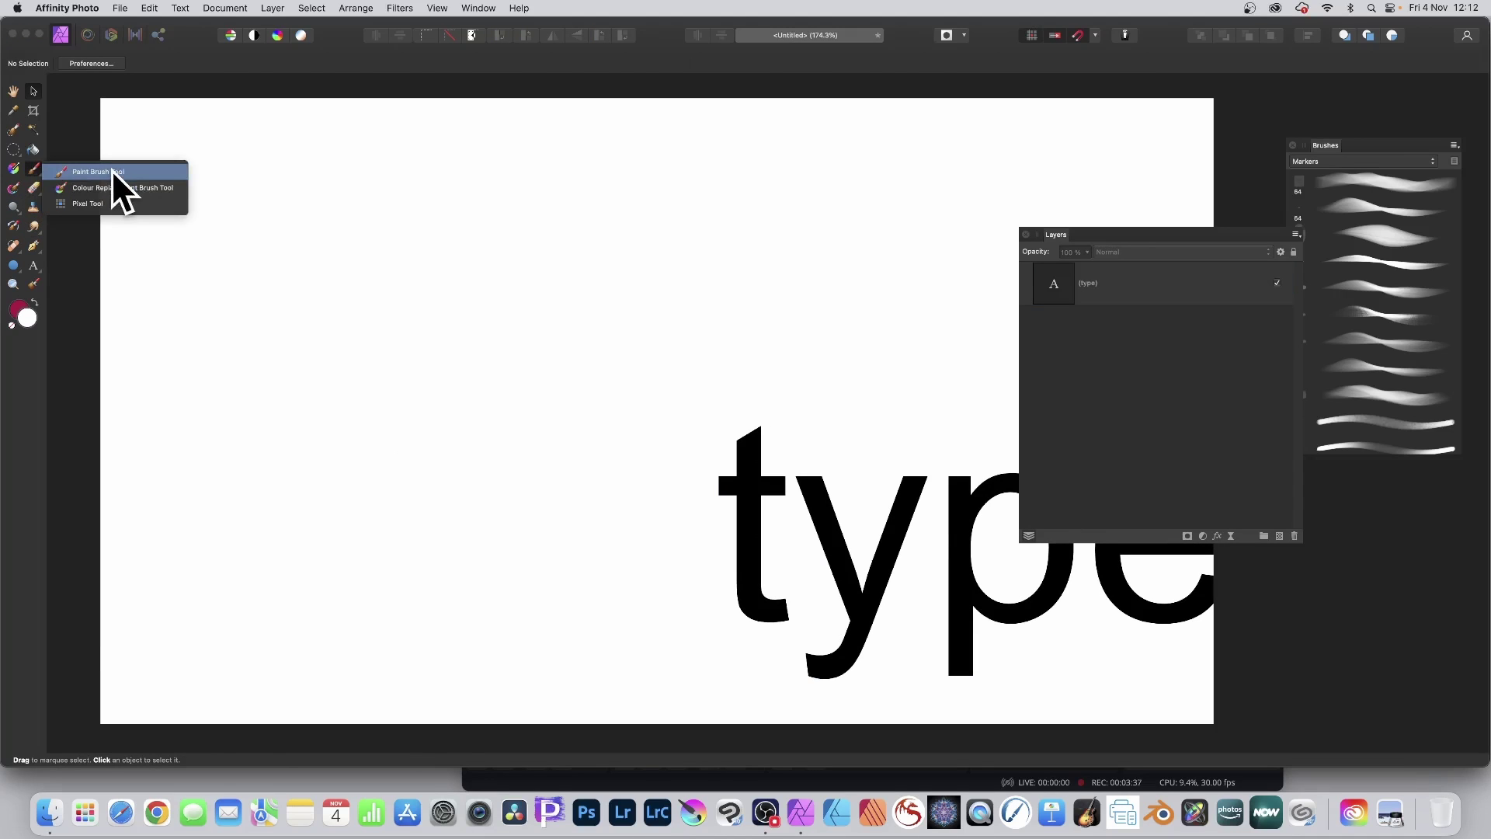
click(111, 169)
mouse_move(519, 280)
mouse_down()
mouse_move(421, 220)
mouse_move(426, 303)
mouse_move(410, 166)
mouse_move(694, 300)
mouse_up()
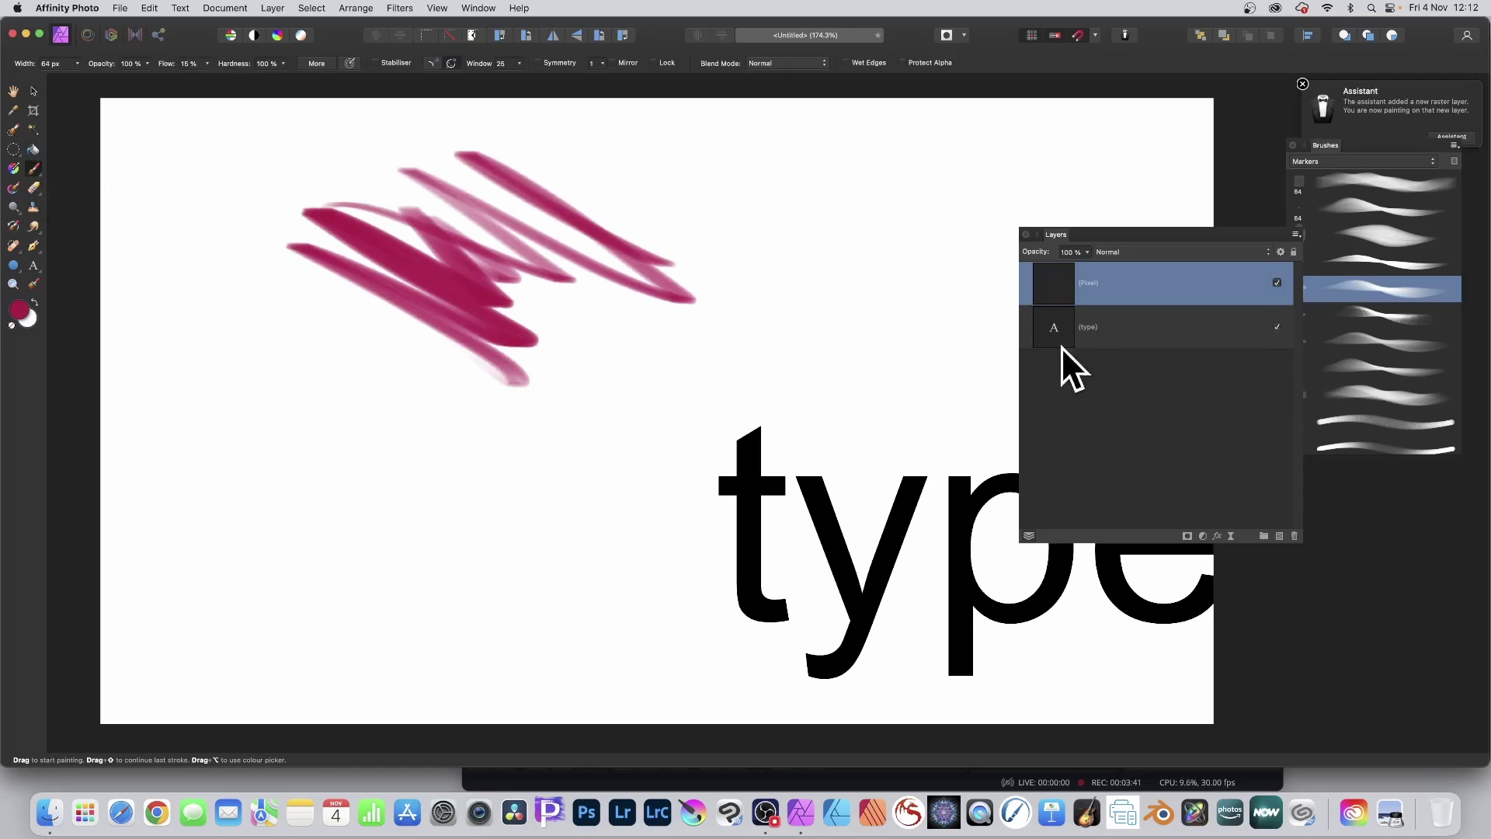
mouse_move(383, 283)
mouse_down()
mouse_move(420, 335)
mouse_move(493, 184)
mouse_move(738, 238)
mouse_move(567, 225)
mouse_move(504, 467)
mouse_move(609, 175)
mouse_move(773, 171)
mouse_up()
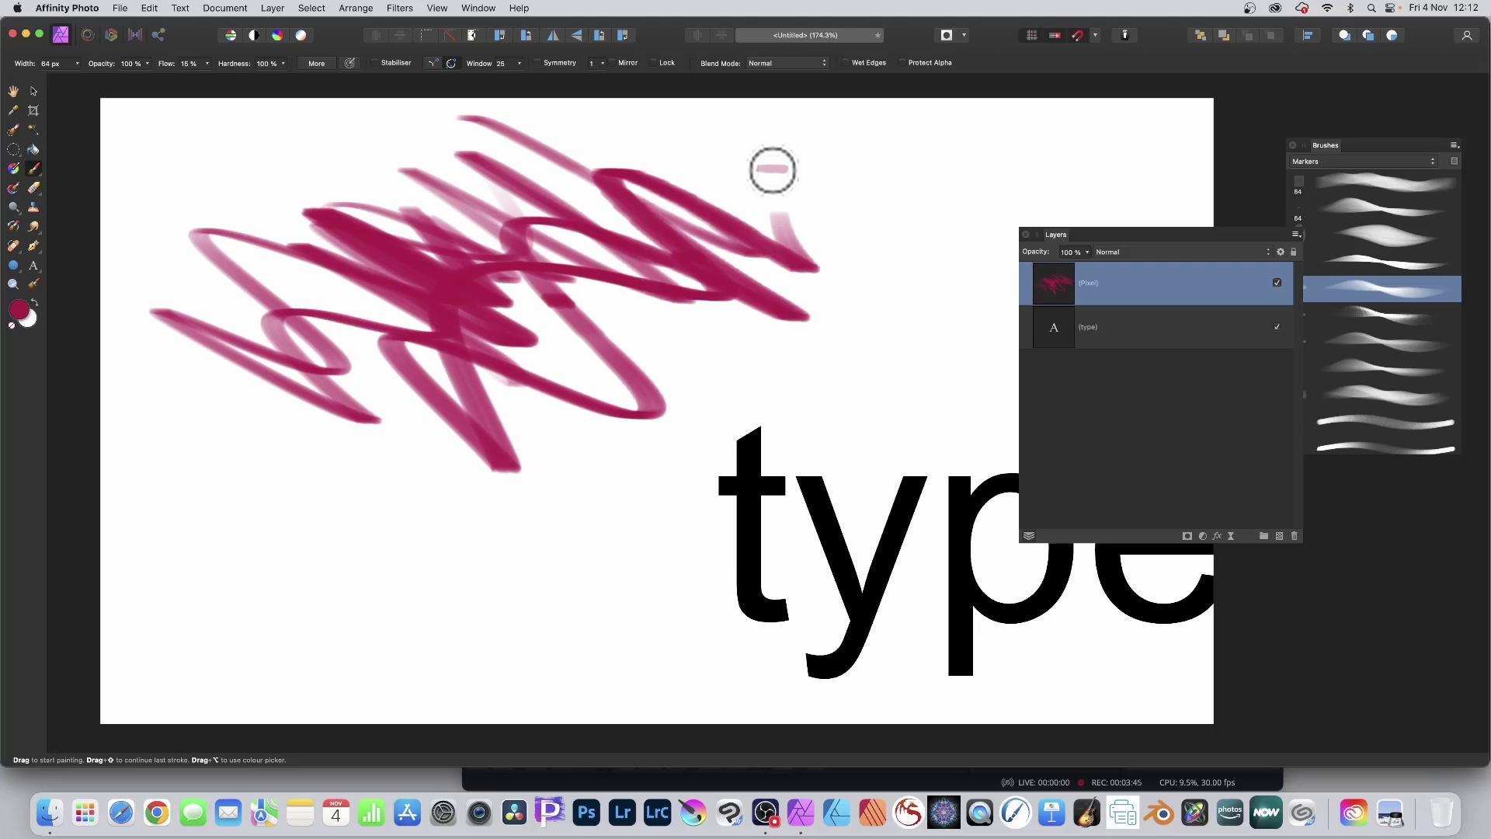
key(super+z)
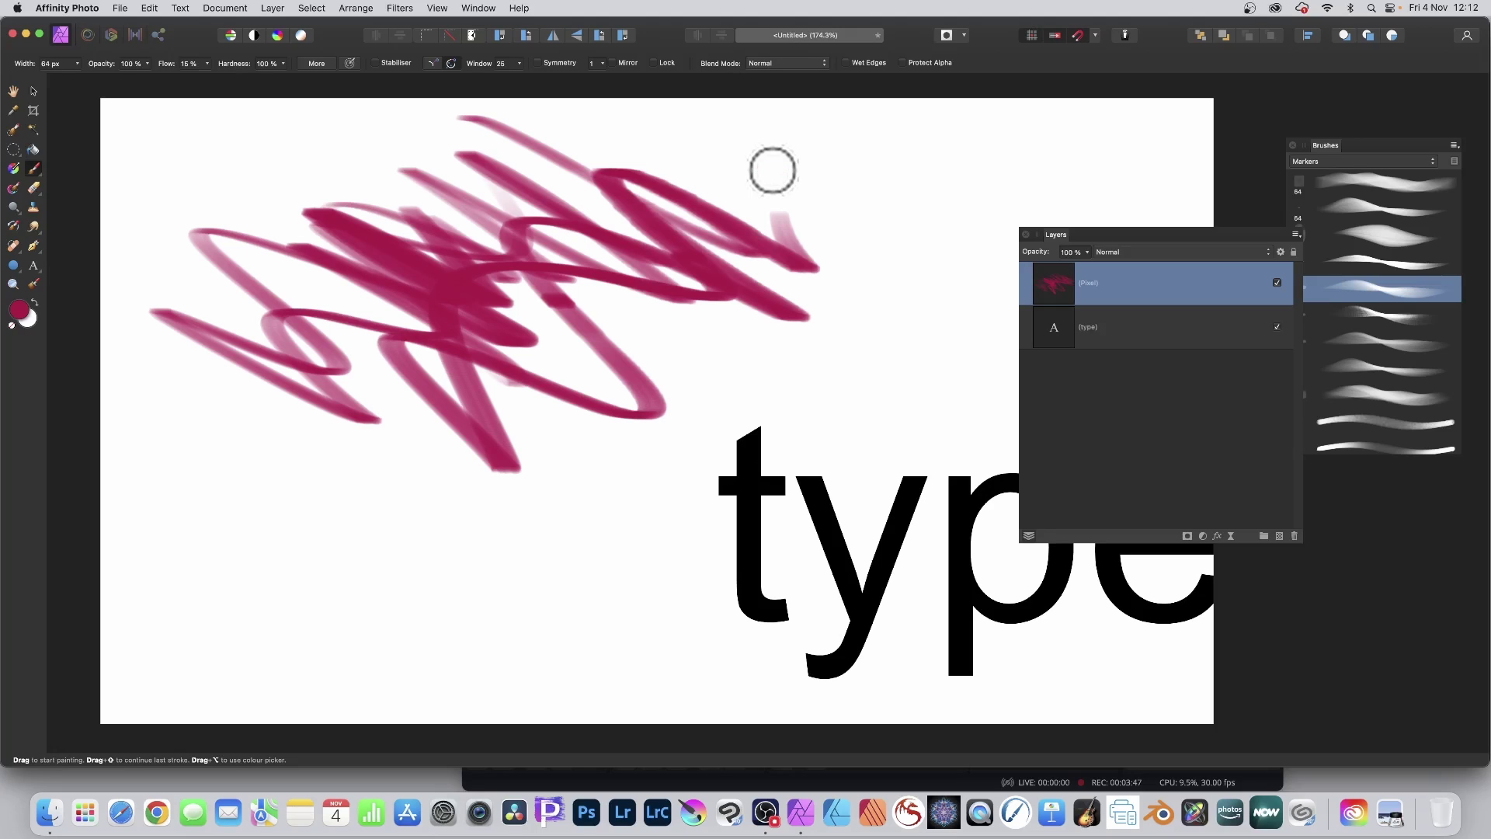
click(33, 90)
mouse_move(579, 272)
mouse_down()
mouse_move(618, 268)
mouse_move(562, 291)
mouse_move(688, 289)
mouse_move(576, 278)
mouse_move(652, 283)
mouse_up()
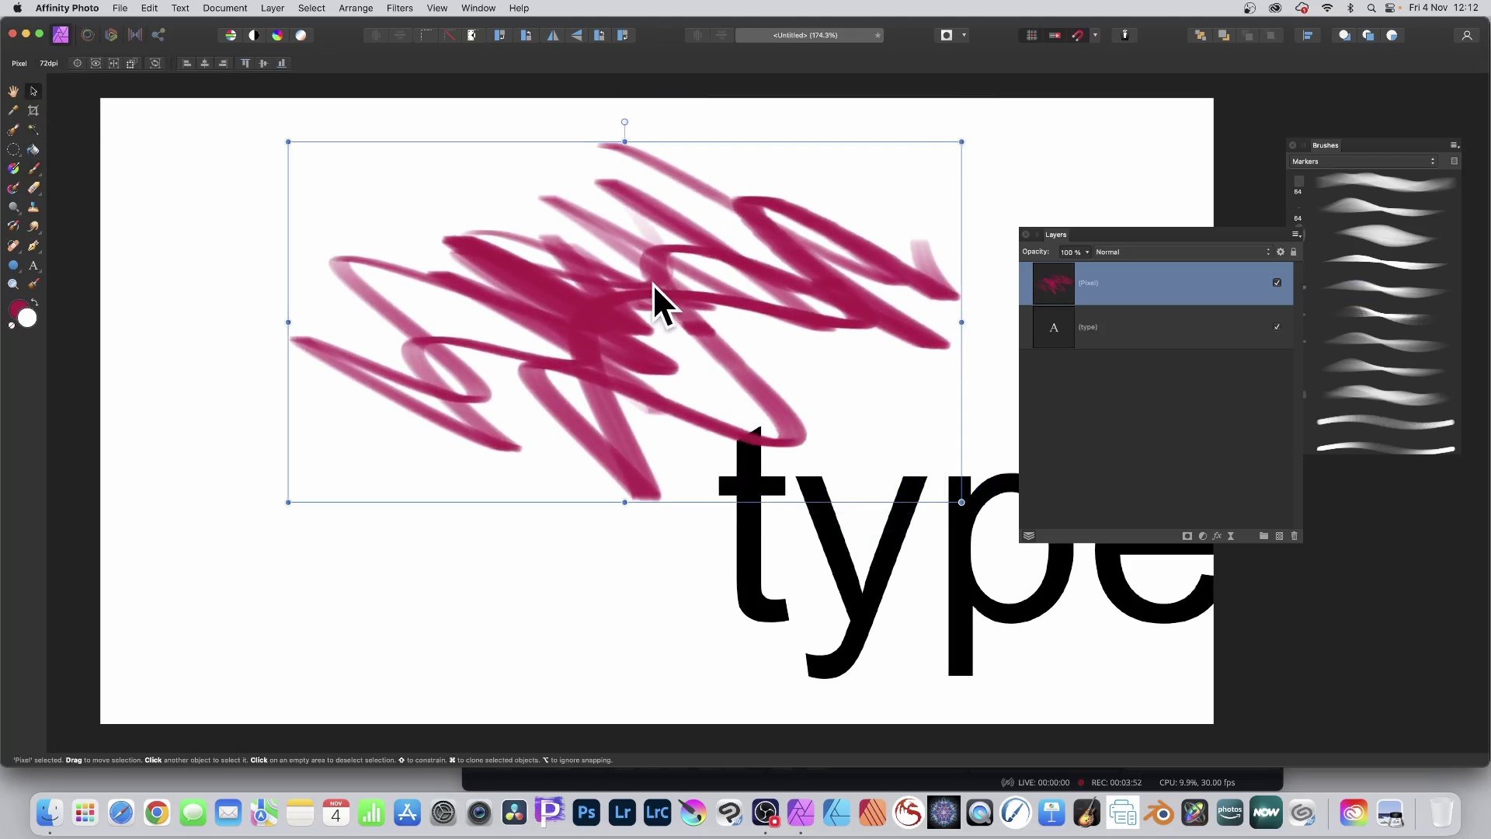
- Cut the pink scribble layer, move 'type' to the upper left, and paste the scribble inside it
click(156, 6)
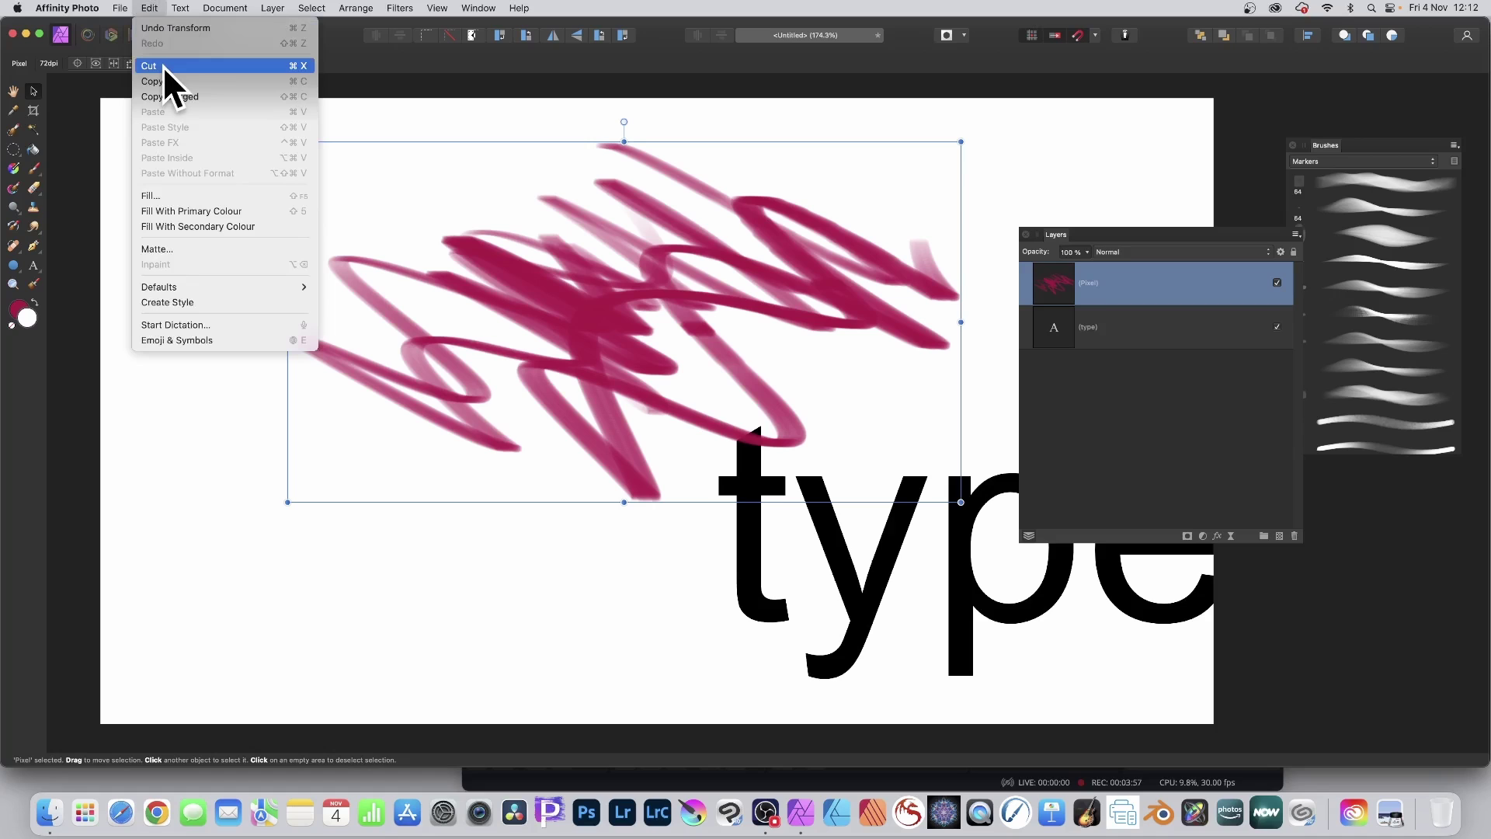
click(161, 66)
drag(765, 466, 311, 250)
mouse_move(1164, 290)
mouse_down()
mouse_move(1073, 300)
mouse_move(1218, 295)
mouse_up()
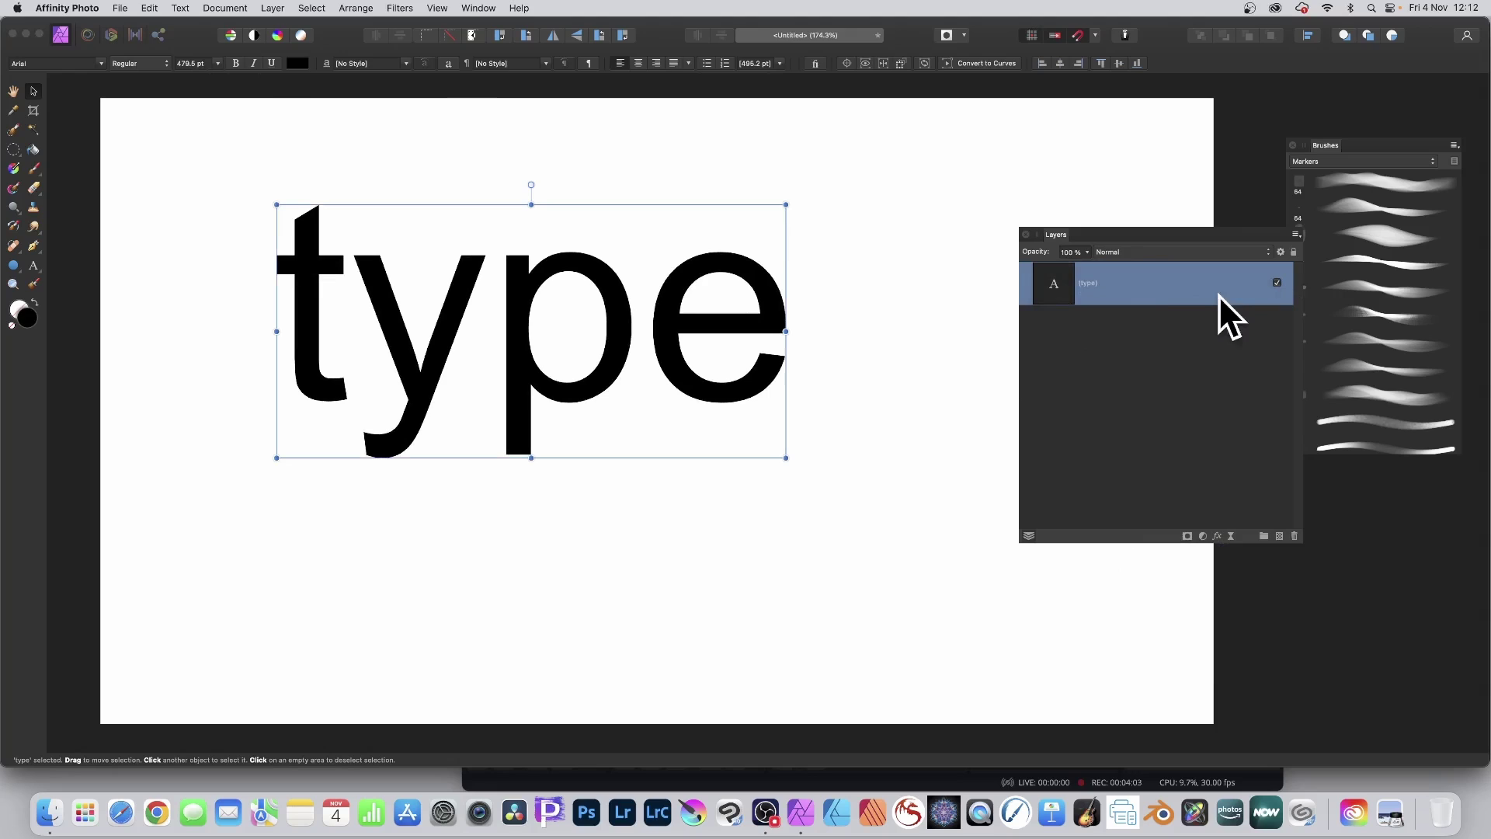
click(149, 8)
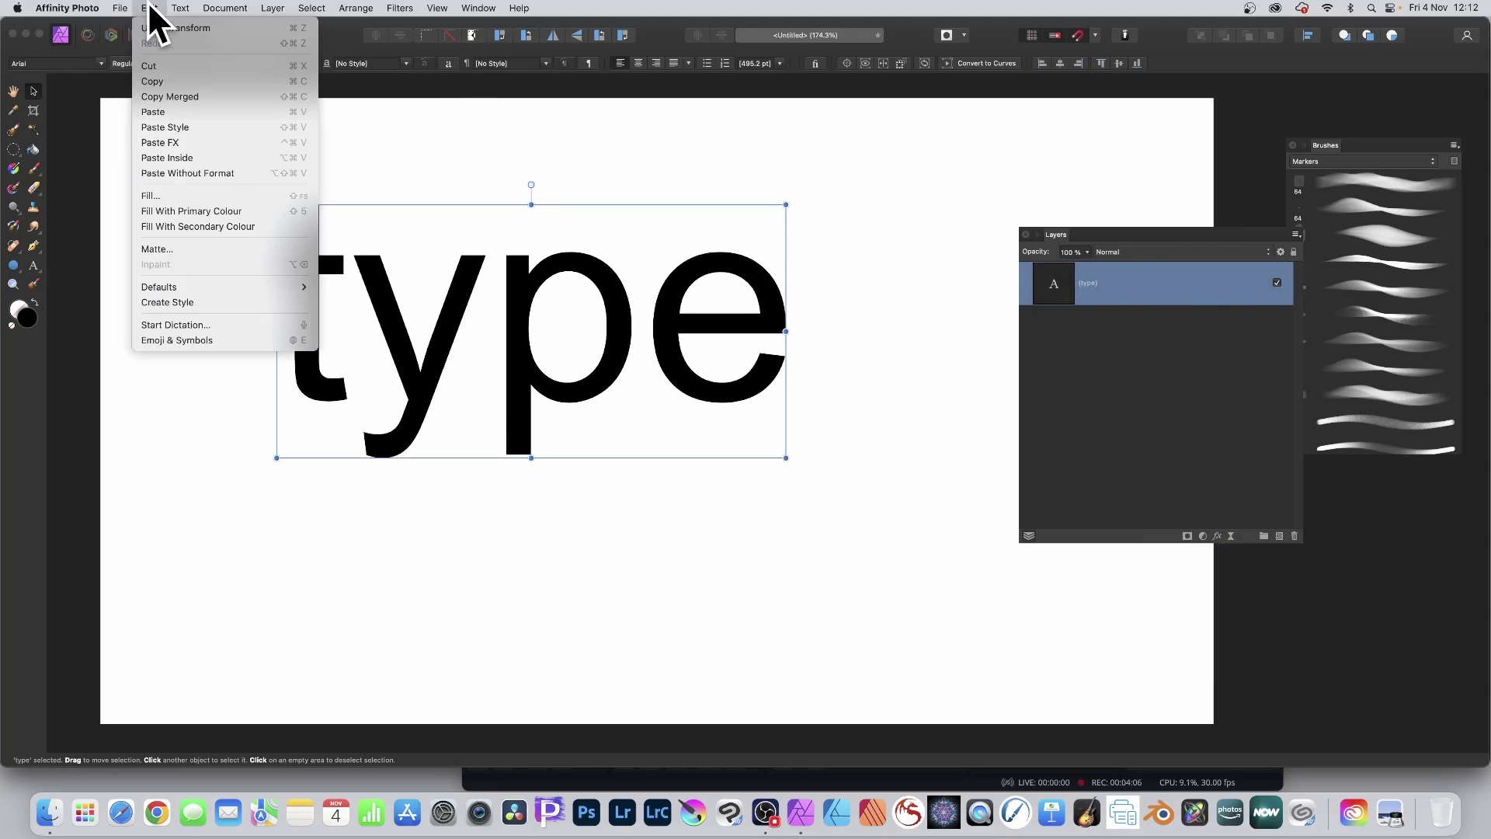
click(189, 159)
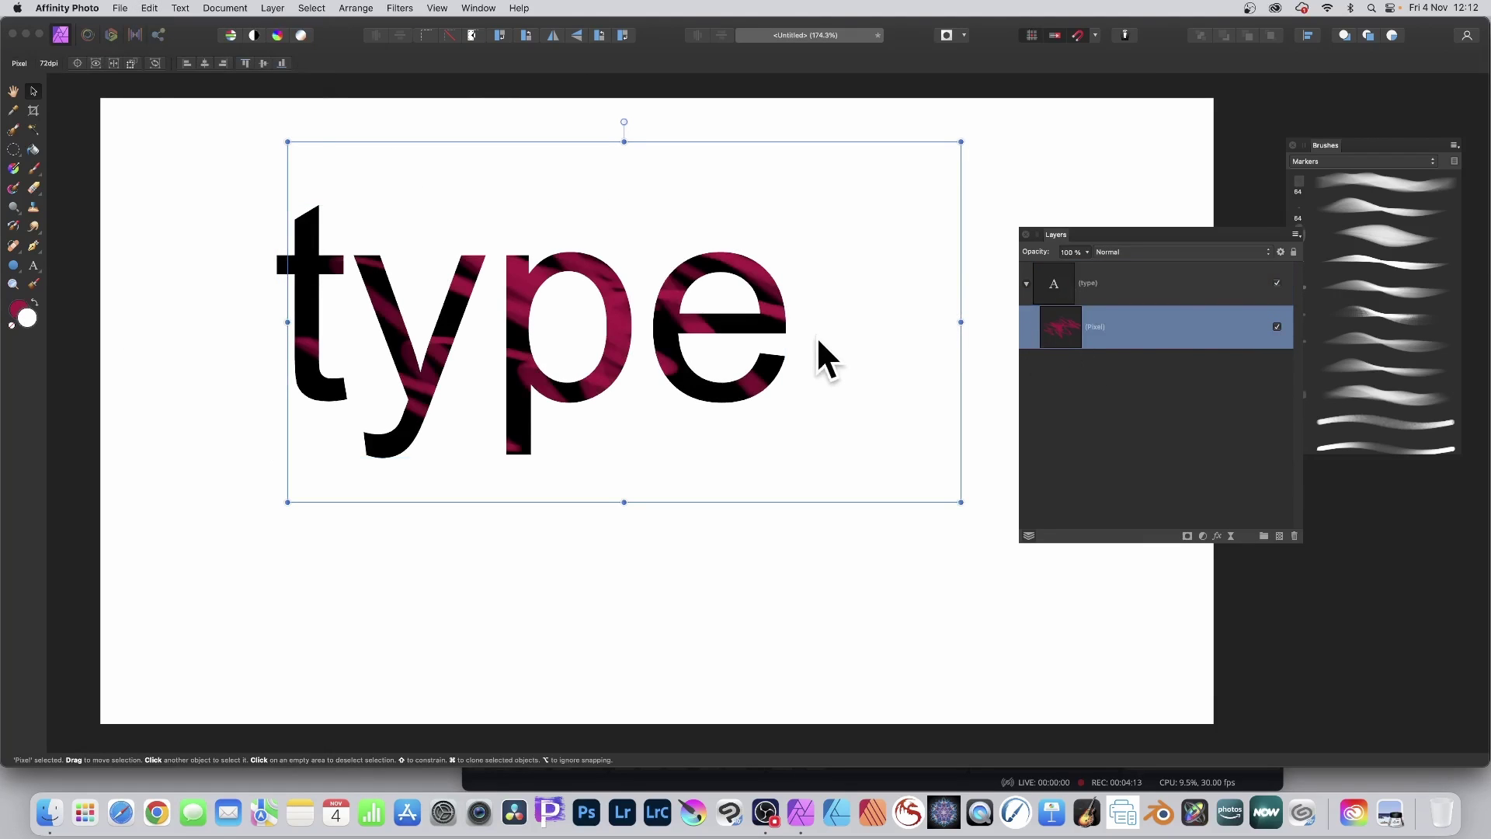
- Shift and shrink the pink fill inside 'type', then duplicate it and move the copy over uncovered letters
drag(777, 324, 678, 299)
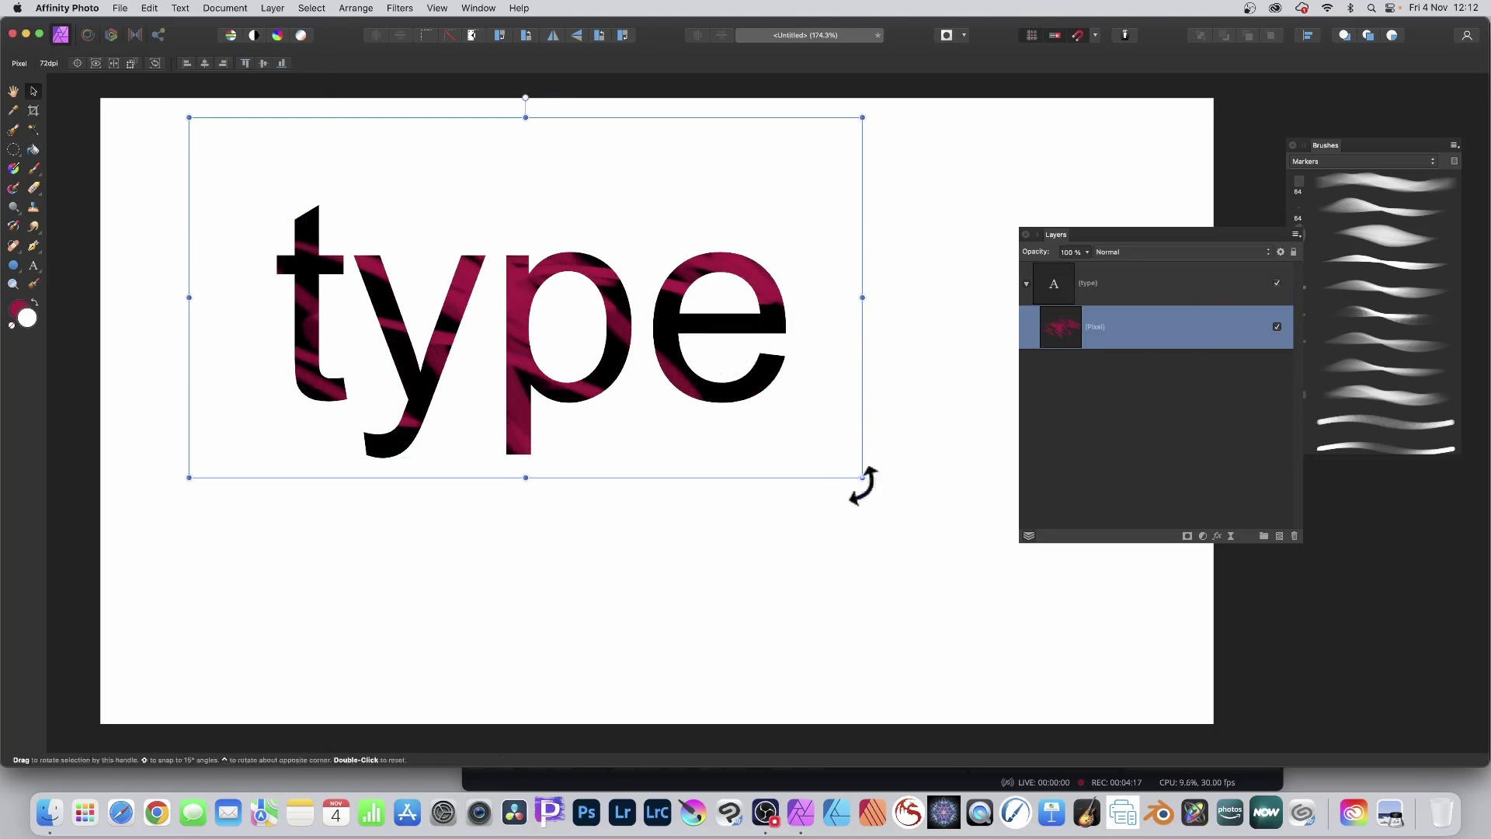
drag(862, 477, 773, 430)
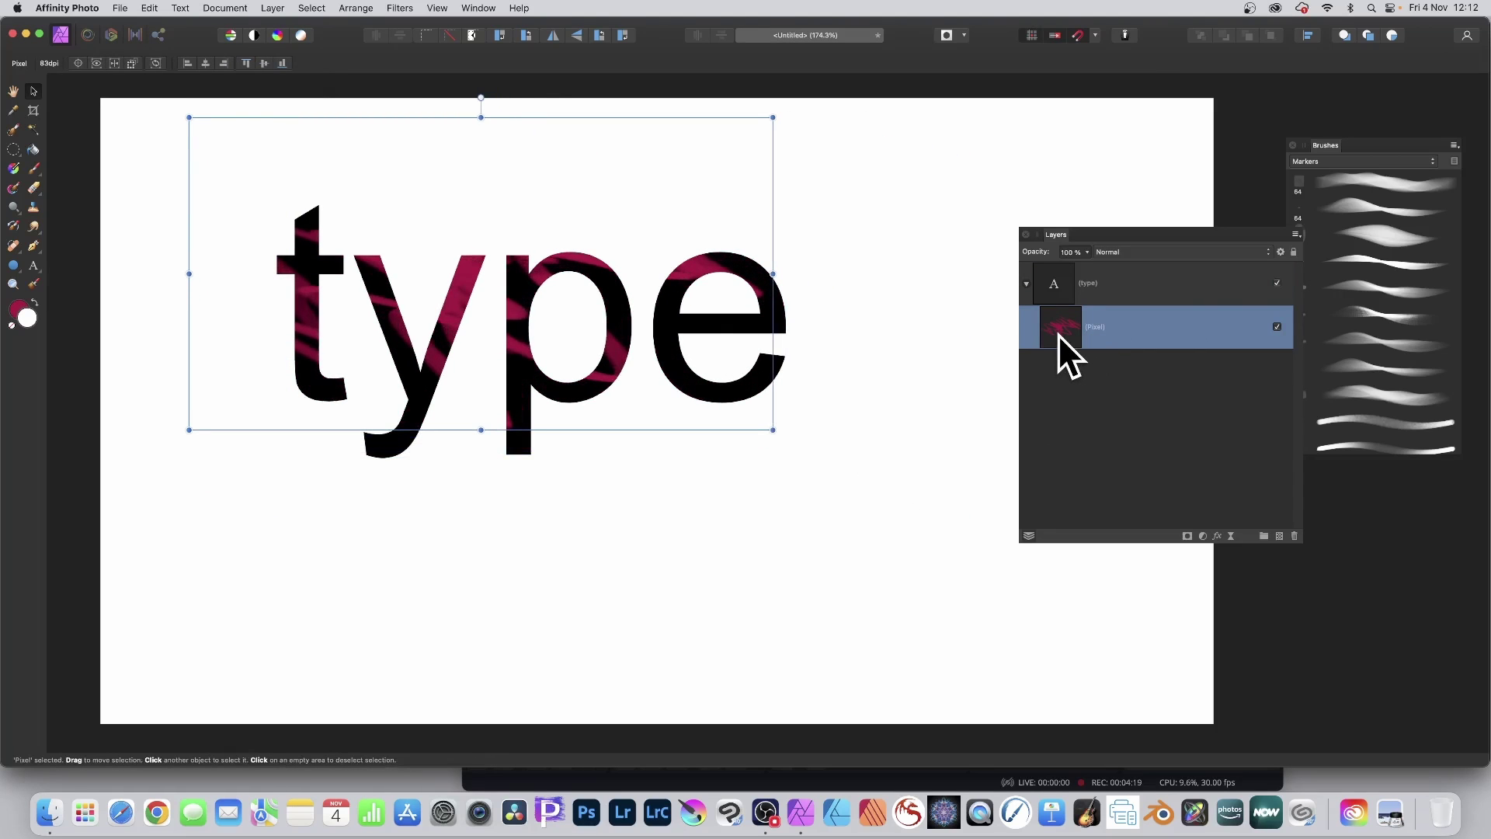
right_click(1059, 327)
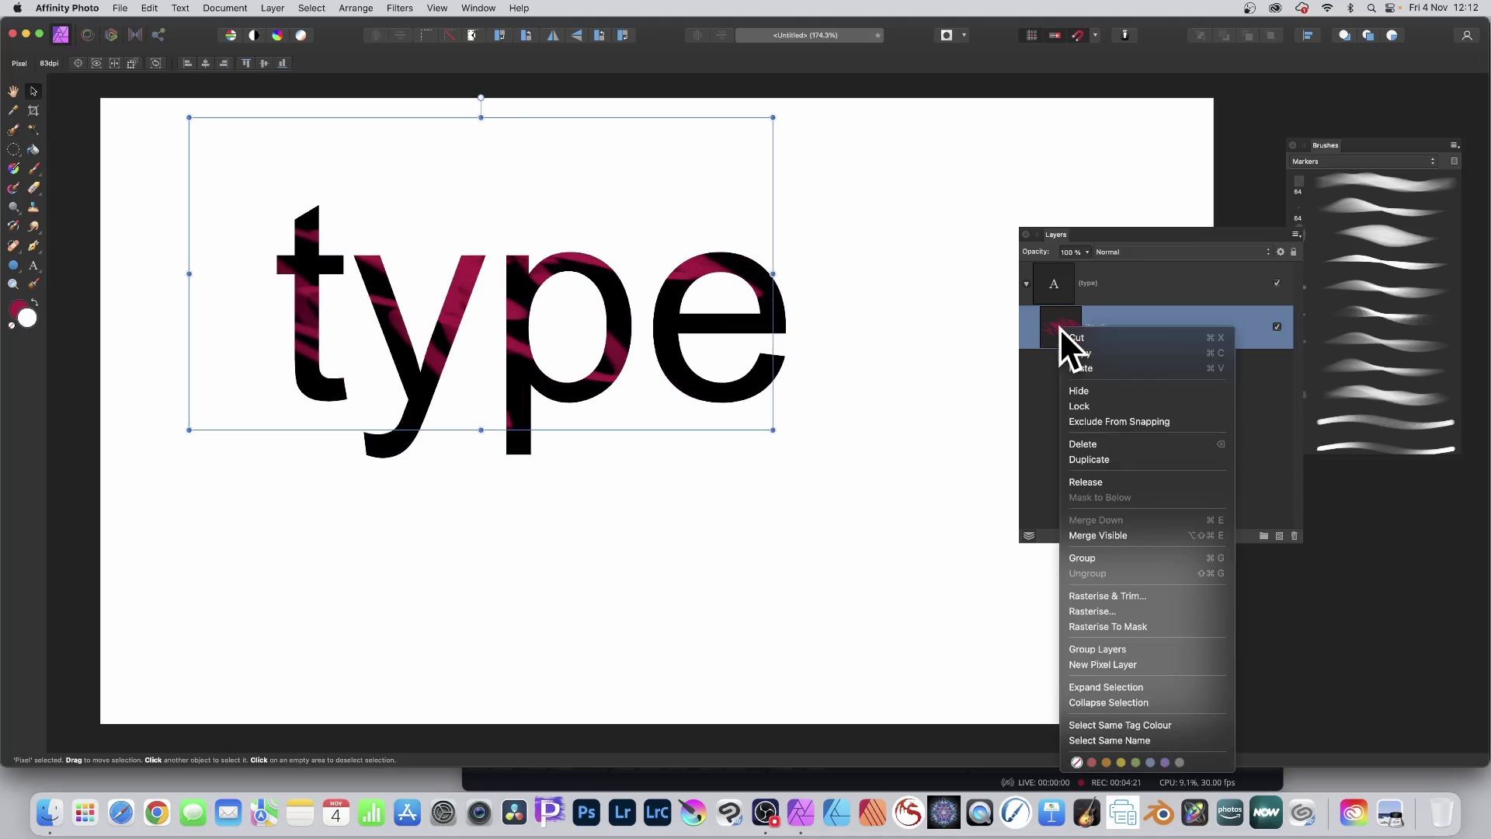
click(1089, 460)
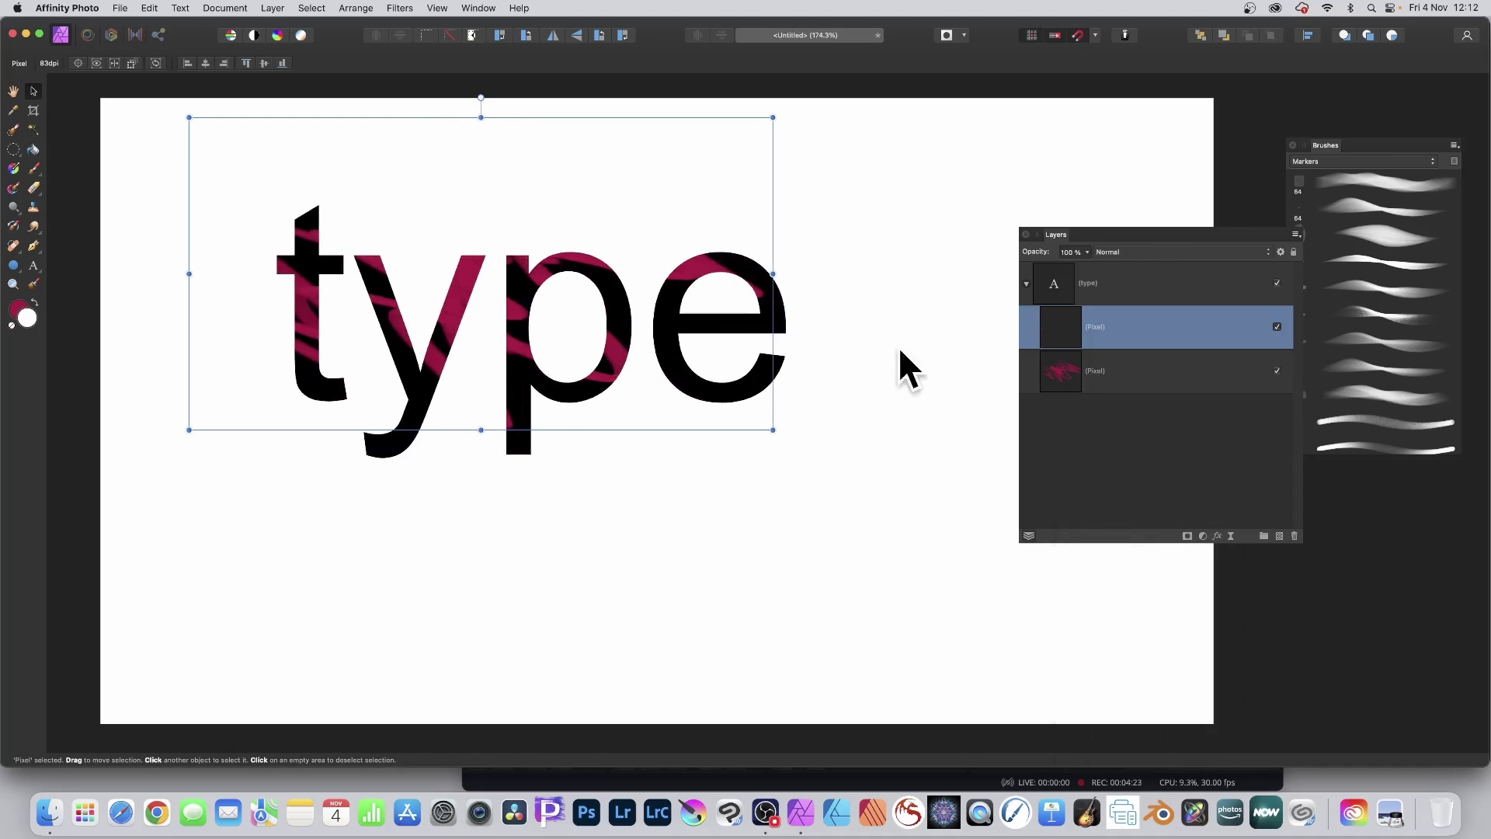
drag(691, 269, 660, 352)
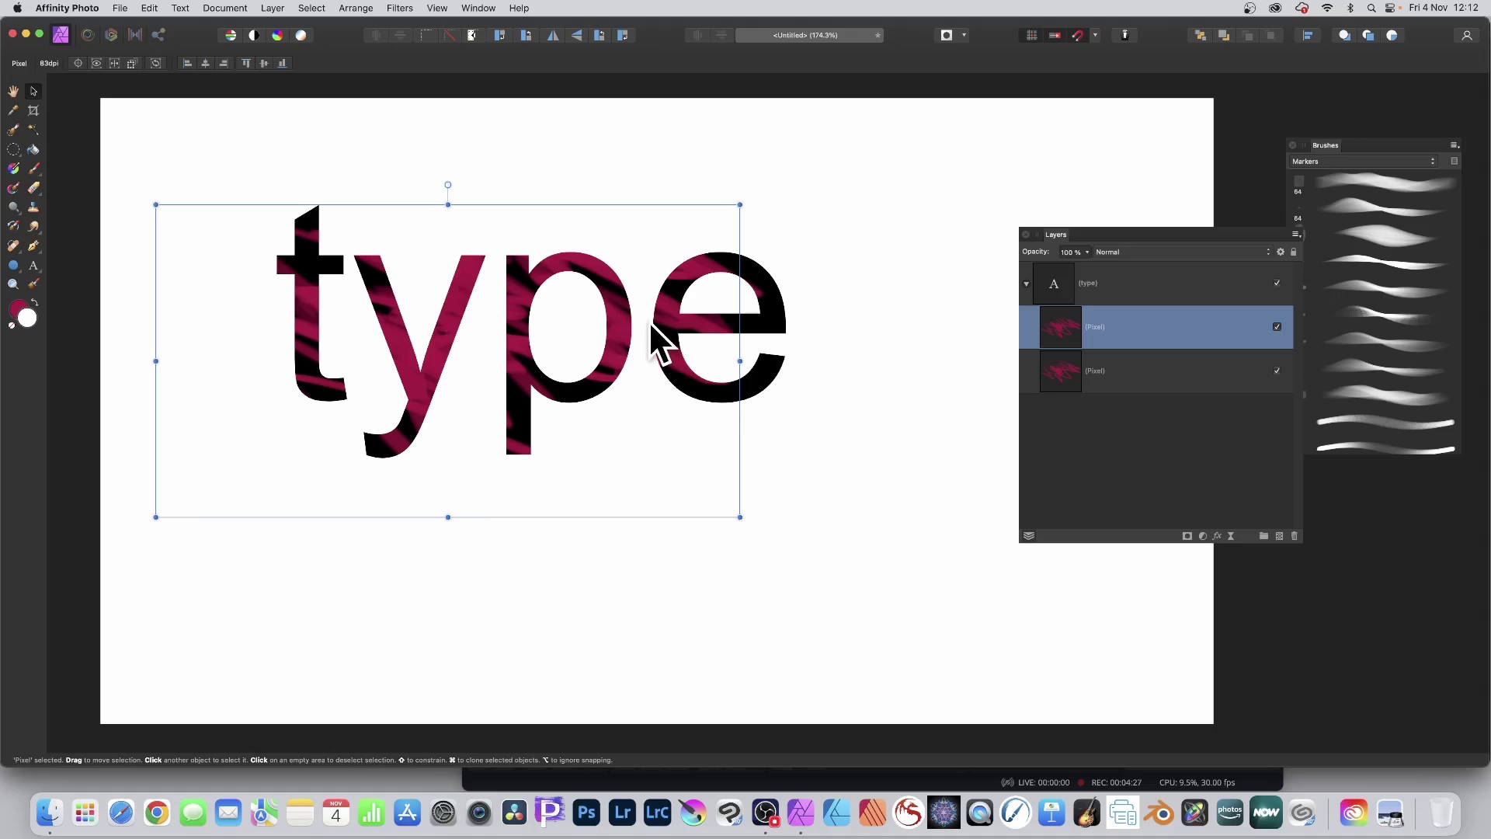
drag(672, 309, 748, 320)
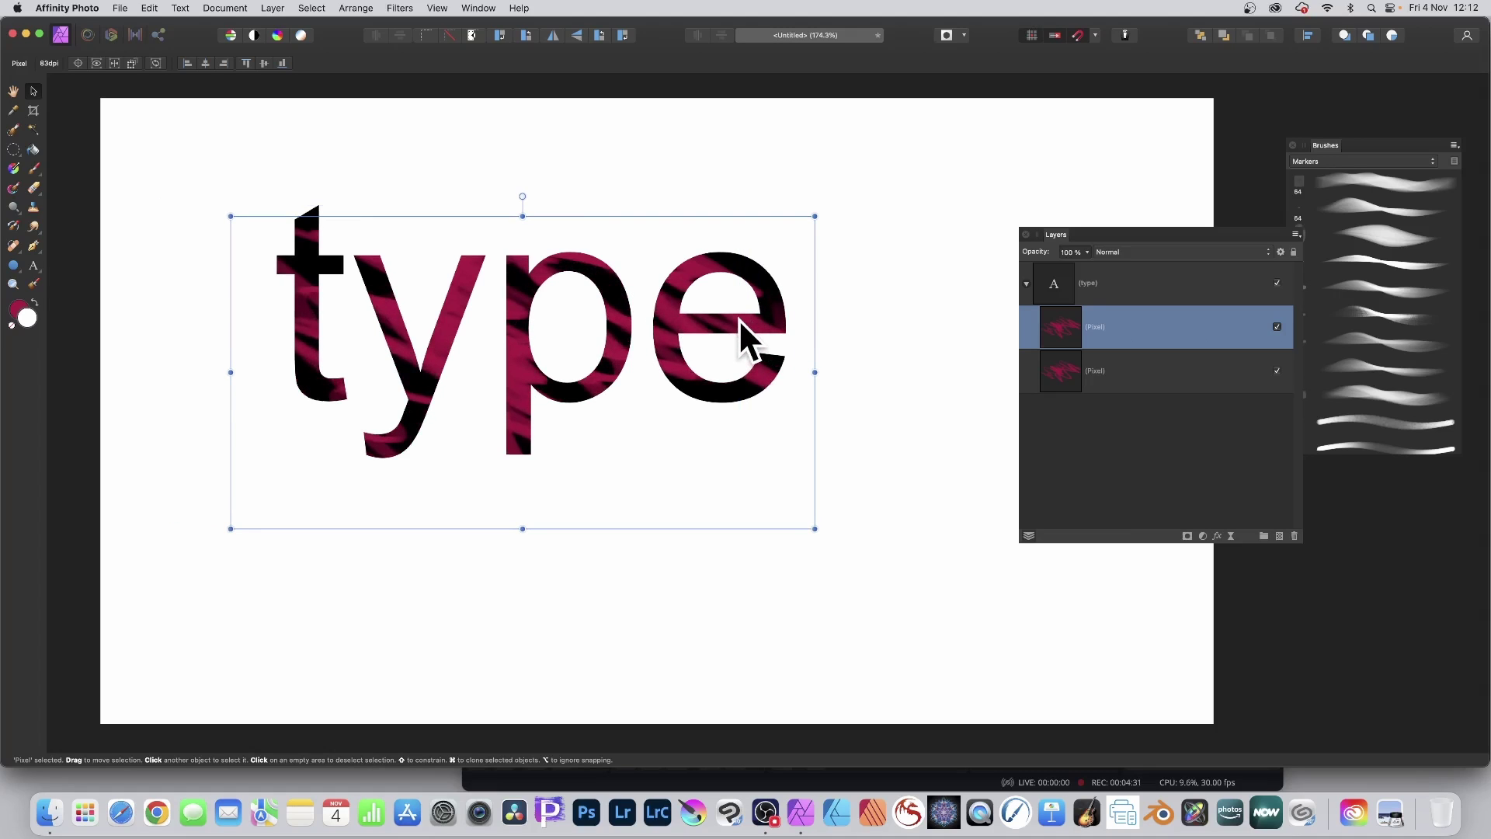